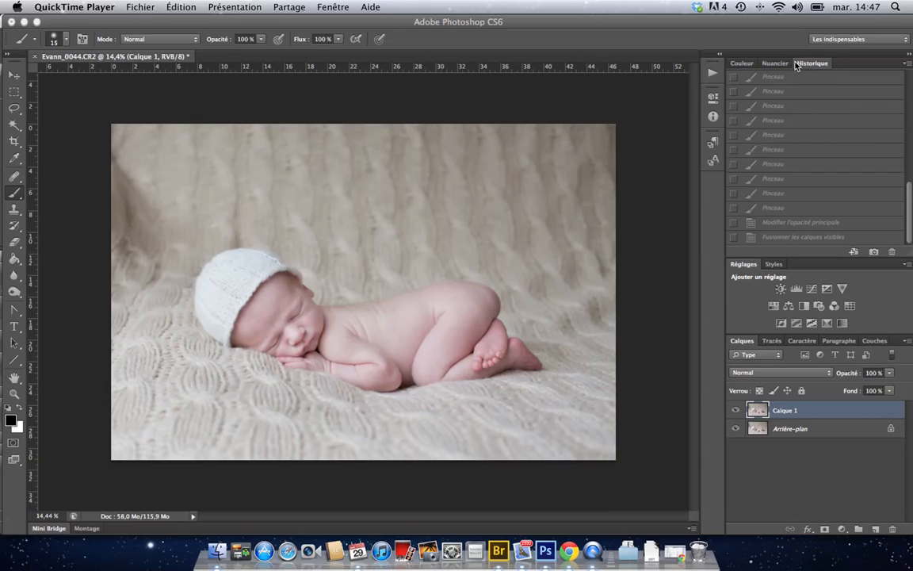
# Step: Compare the original photo's history snapshot with the edited snapshot Instantané 2, finishing on Instantané 2
pyautogui.scroll(5, 760, 97)
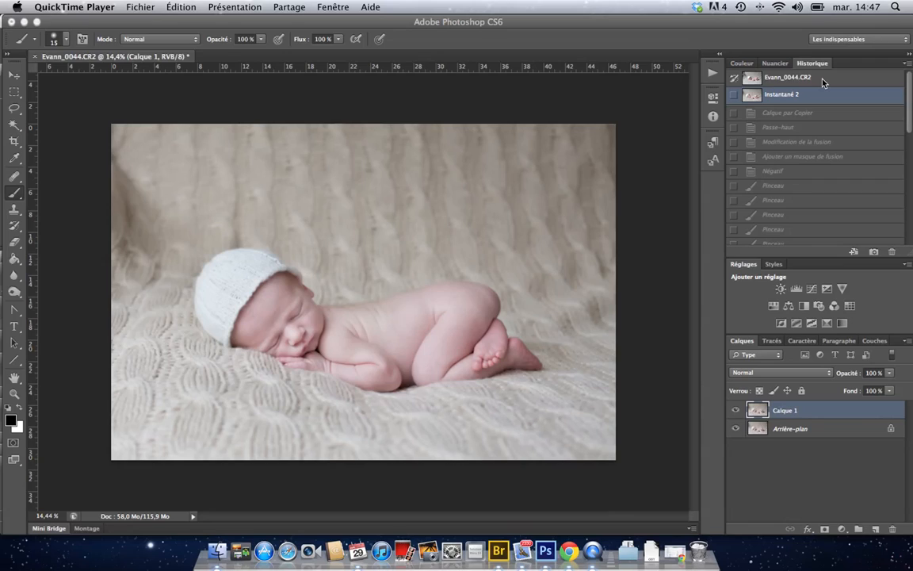
pyautogui.click(823, 82)
pyautogui.click(824, 82)
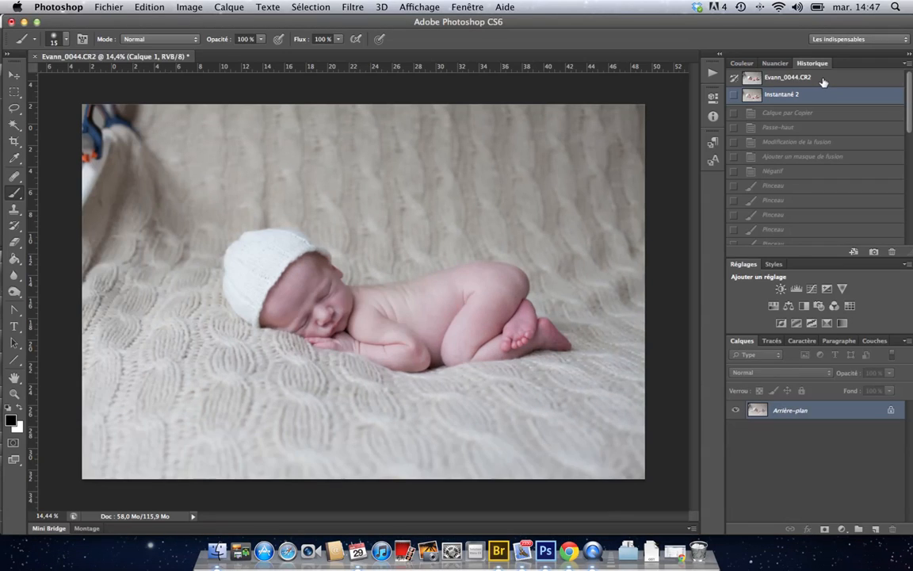
pyautogui.click(823, 82)
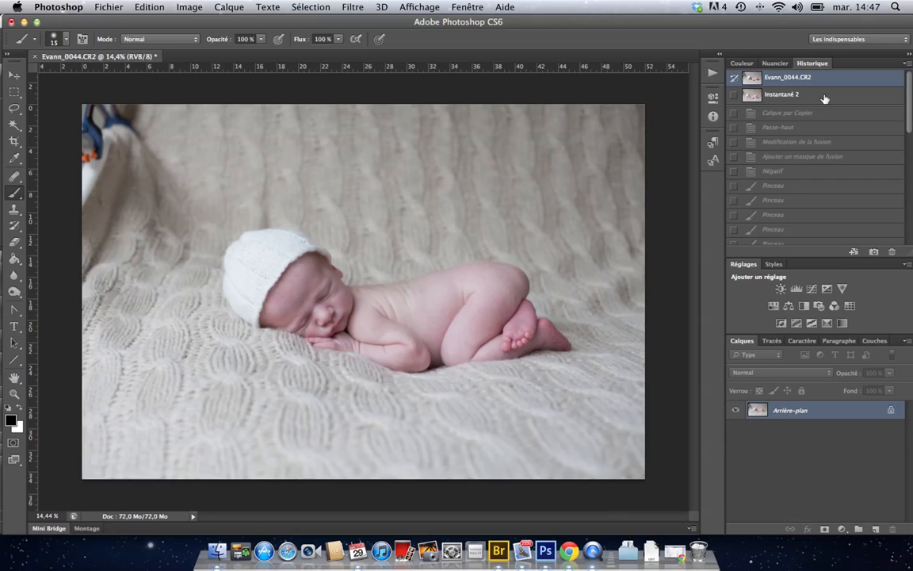
pyautogui.click(825, 96)
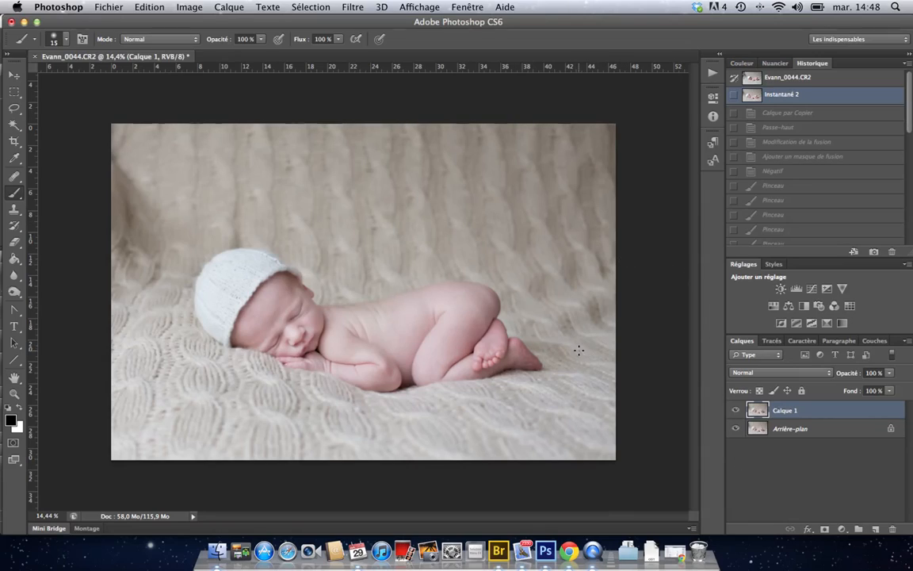
# Step: Merge the visible layers and lasso the dark shadow at the blanket's left edge with a 150 px feather
pyautogui.press('super+shift+e')
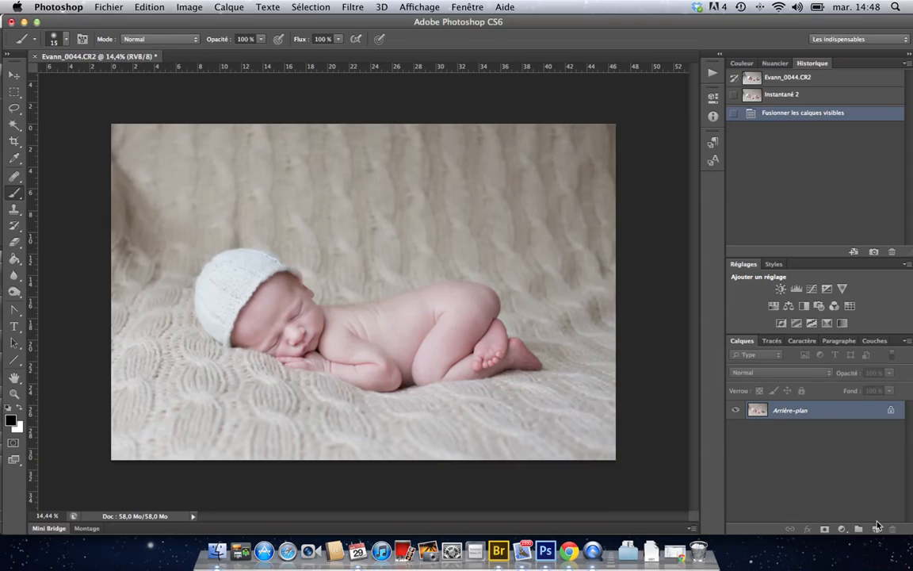
pyautogui.click(13, 109)
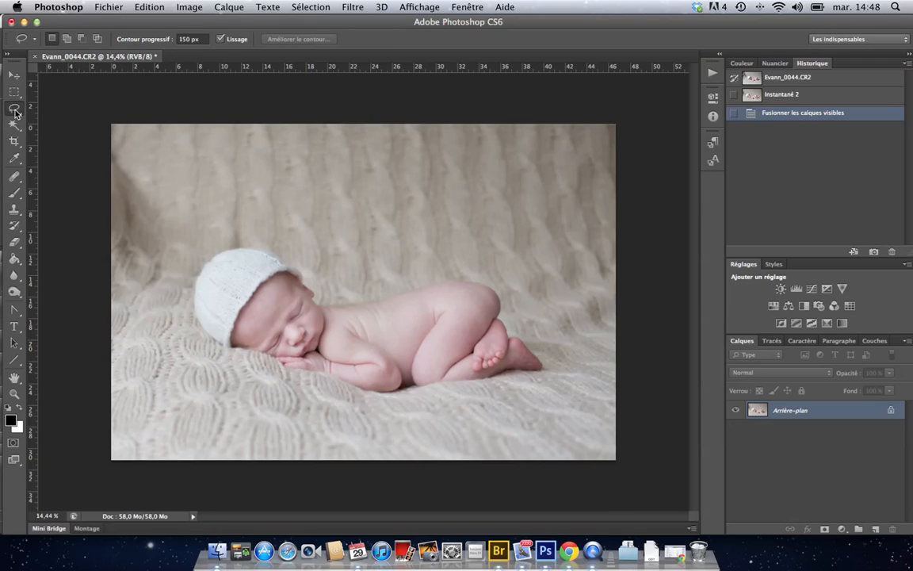
pyautogui.click(15, 111)
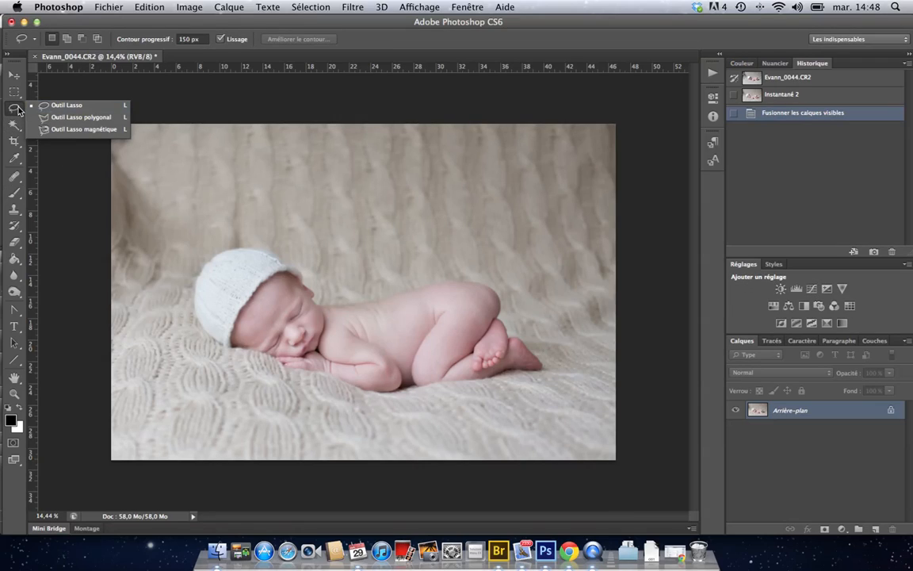
pyautogui.click(19, 108)
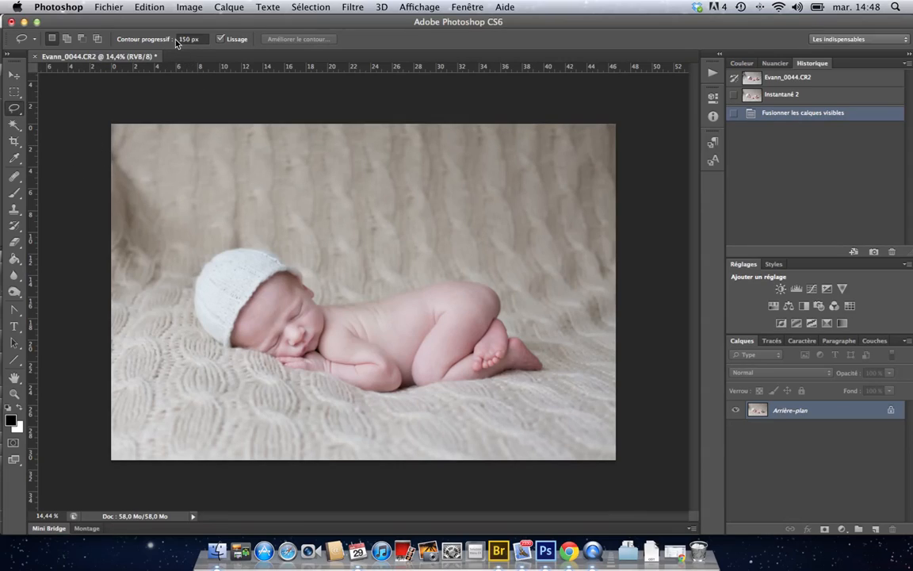
pyautogui.moveTo(156, 231)
pyautogui.mouseDown()
pyautogui.moveTo(153, 278)
pyautogui.moveTo(114, 264)
pyautogui.moveTo(114, 151)
pyautogui.mouseUp()
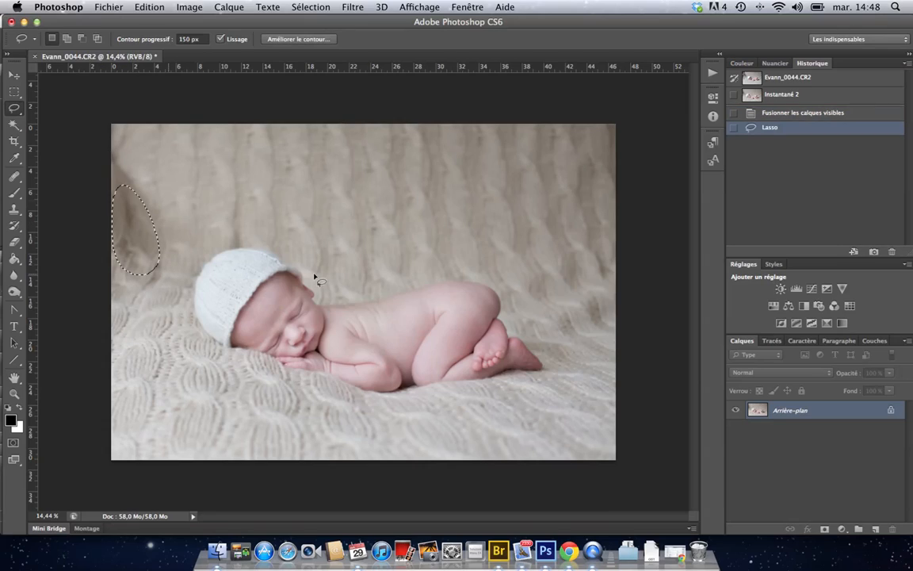
# Step: Add a Curves adjustment to the selected shadow and brighten it by raising the curve's midpoint and black point
pyautogui.click(811, 297)
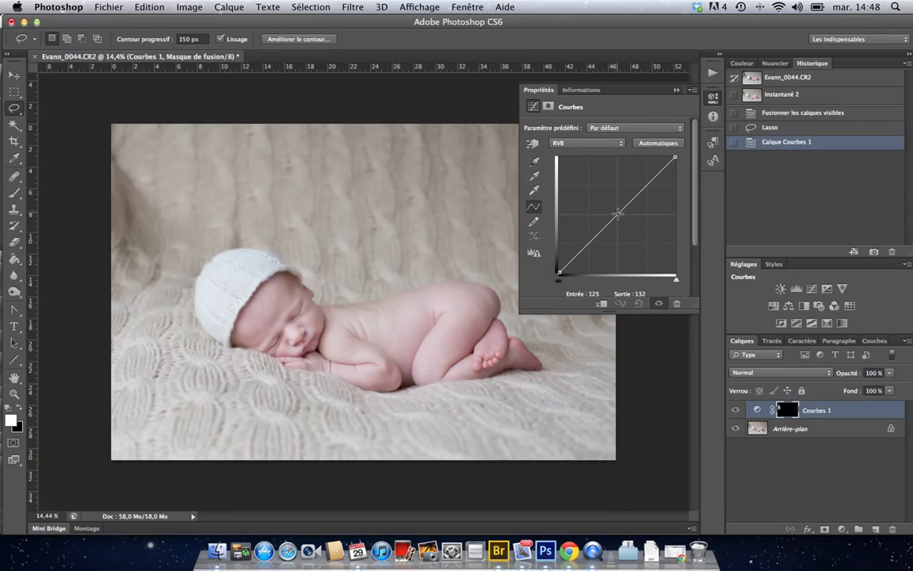
pyautogui.moveTo(617, 211)
pyautogui.mouseDown()
pyautogui.moveTo(606, 208)
pyautogui.moveTo(560, 274)
pyautogui.moveTo(611, 211)
pyautogui.mouseUp()
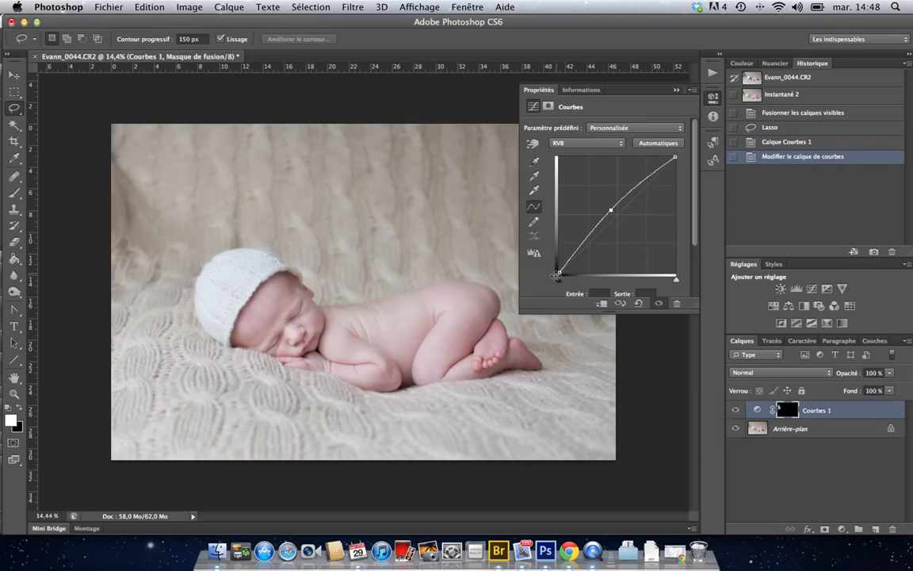
pyautogui.moveTo(558, 272); pyautogui.dragTo(559, 264)
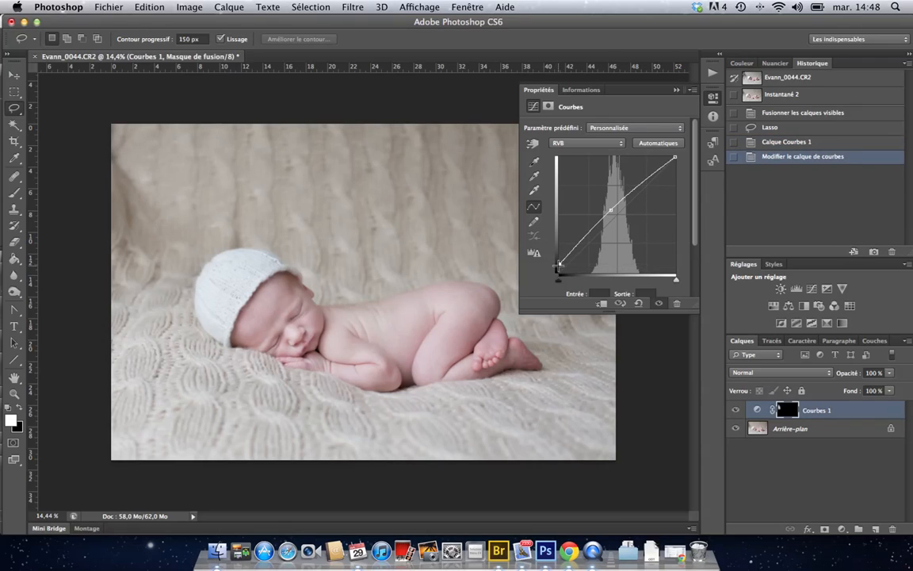
pyautogui.click(676, 89)
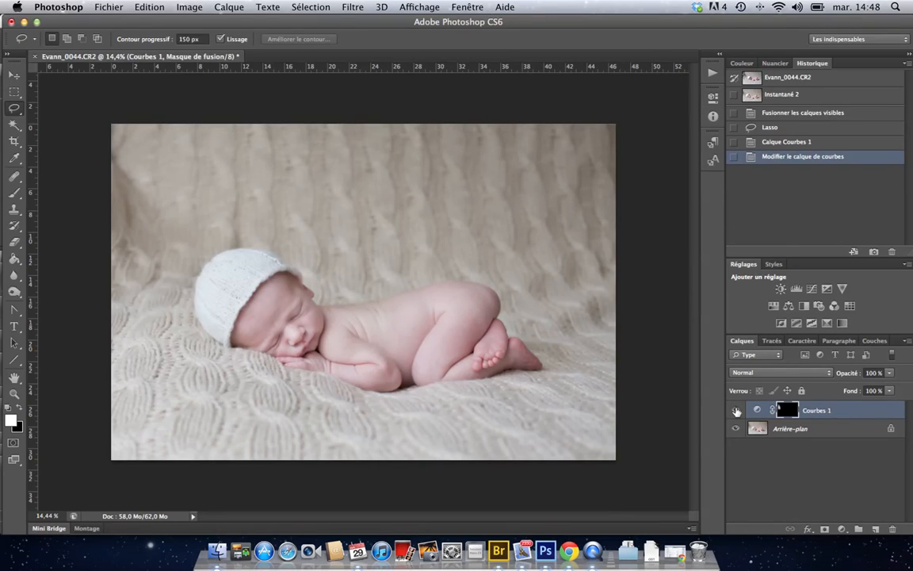
# Step: Compare the photo with and without the Curves layer and merge the visible layers
pyautogui.click(736, 410)
pyautogui.click(736, 411)
pyautogui.press('super+shift+e')
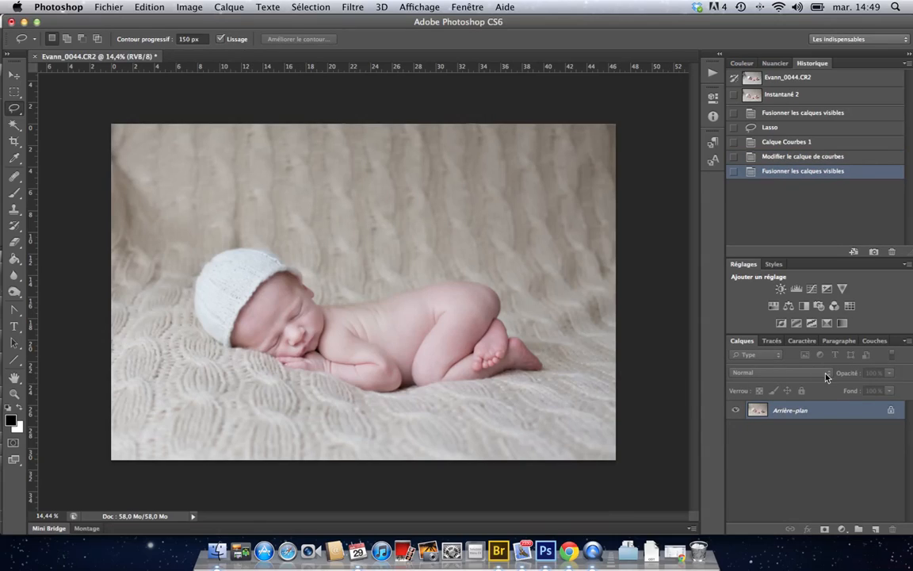
# Step: Duplicate the background layer and set the Clone Stamp to a 1100 px brush at 49% opacity
pyautogui.press('super+j')
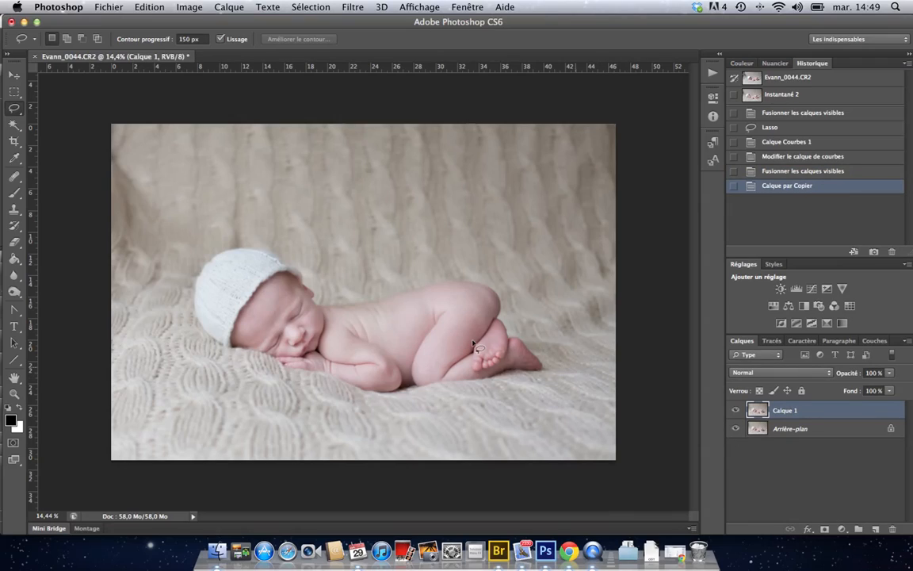
pyautogui.press('s')
pyautogui.press(']')
pyautogui.press(']')
pyautogui.press(']')
pyautogui.press(']')
pyautogui.click(257, 39)
pyautogui.click(226, 52)
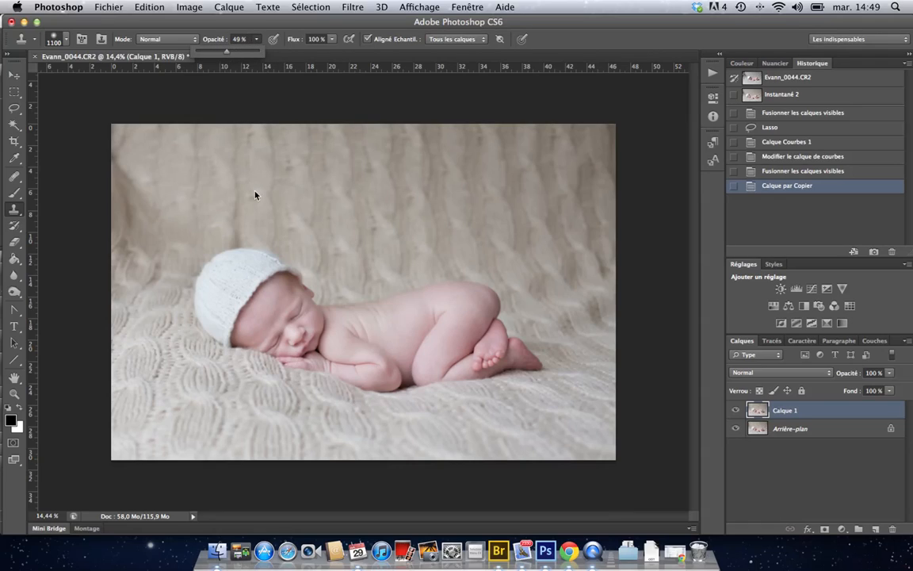
# Step: Clone clean blanket texture over the dark folds in the photo's upper-left area and merge the visible layers
pyautogui.keyDown('alt'); pyautogui.click(199, 182); pyautogui.keyUp('alt')
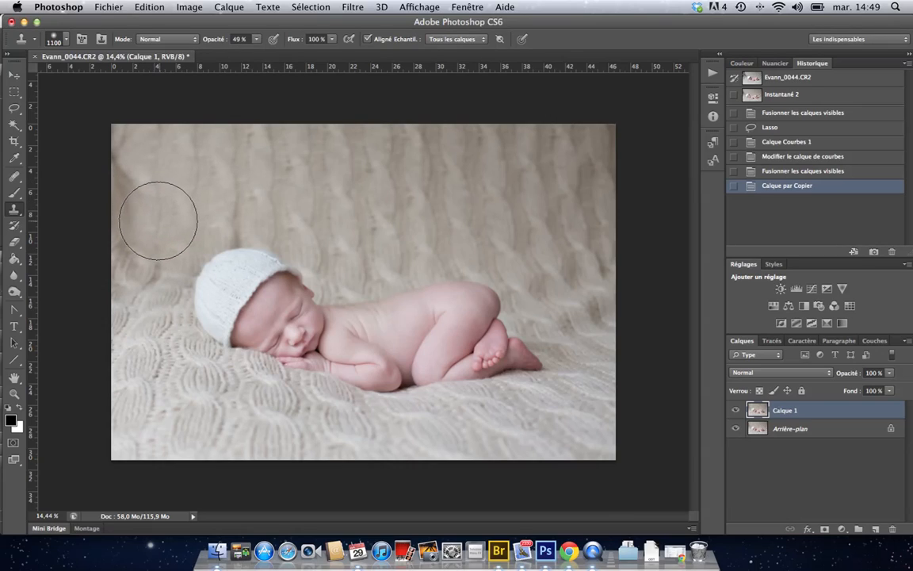
pyautogui.moveTo(157, 220)
pyautogui.mouseDown()
pyautogui.moveTo(137, 214)
pyautogui.moveTo(126, 187)
pyautogui.moveTo(116, 243)
pyautogui.moveTo(135, 179)
pyautogui.moveTo(122, 153)
pyautogui.mouseUp()
pyautogui.click(125, 151)
pyautogui.click(127, 149)
pyautogui.click(128, 149)
pyautogui.click(148, 148)
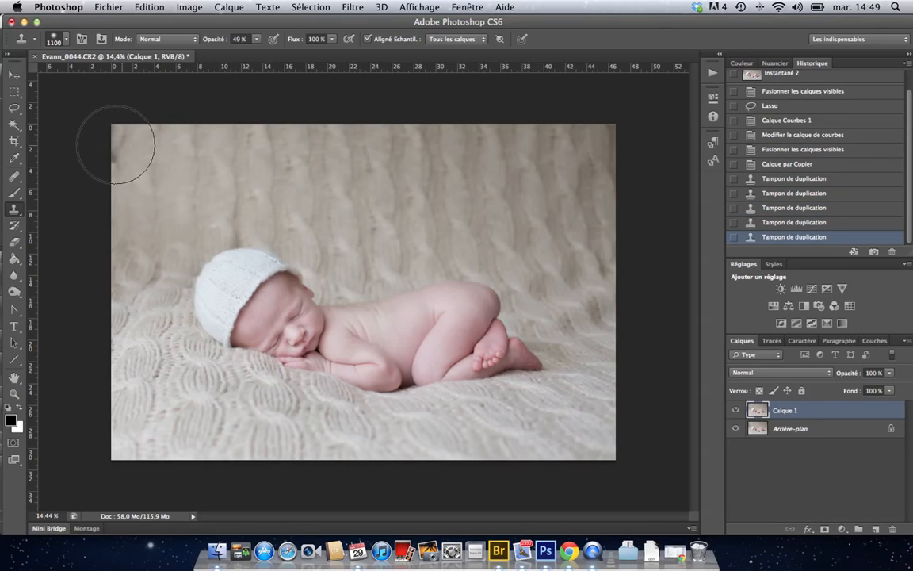
pyautogui.click(126, 149)
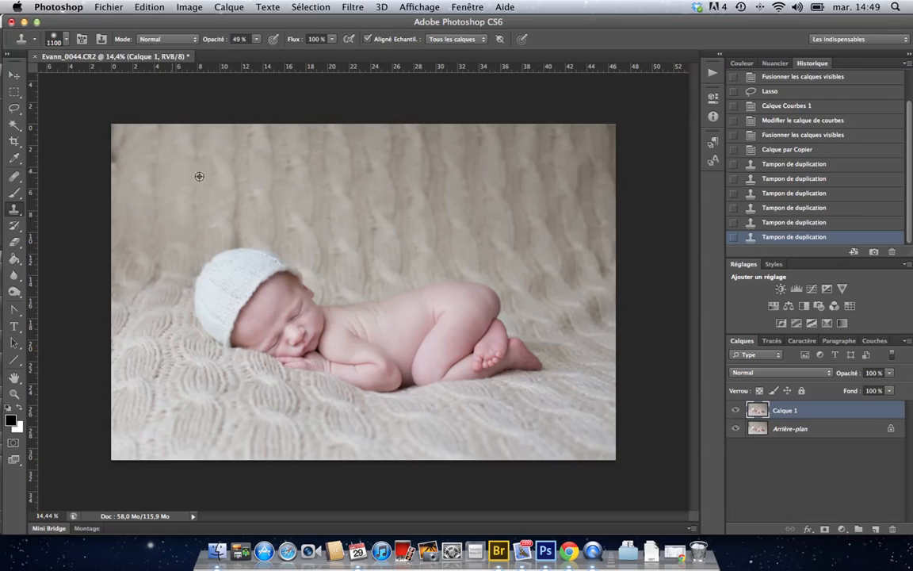
pyautogui.click(103, 150)
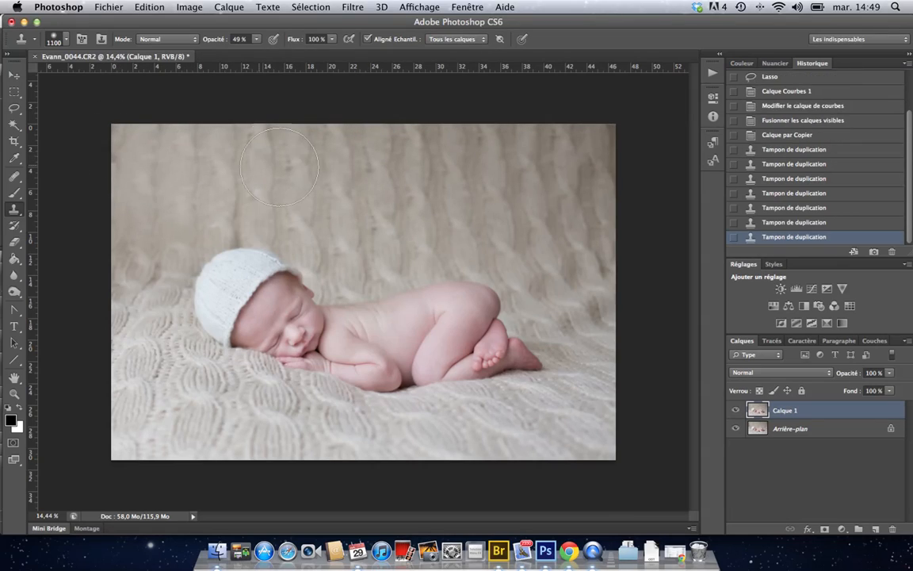
pyautogui.click(106, 148)
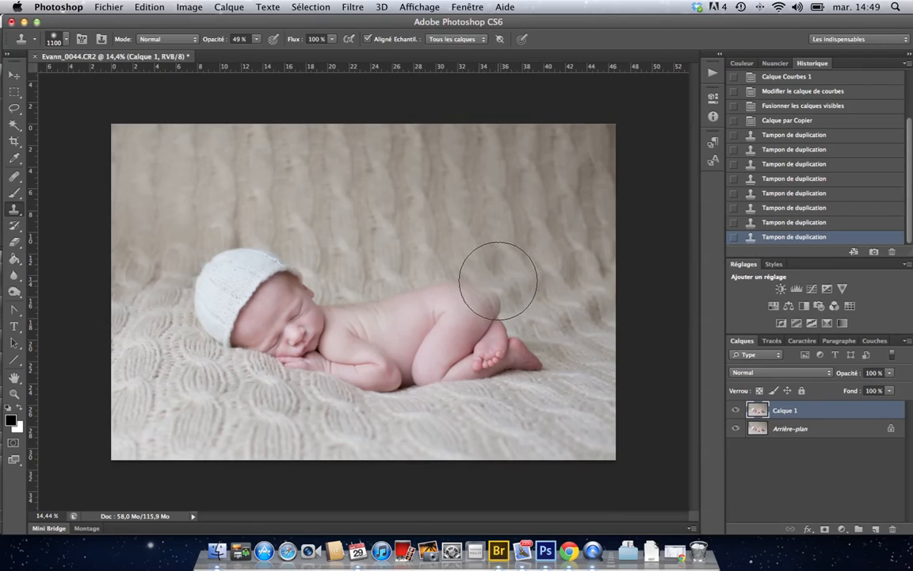
pyautogui.press('super+shift+e')
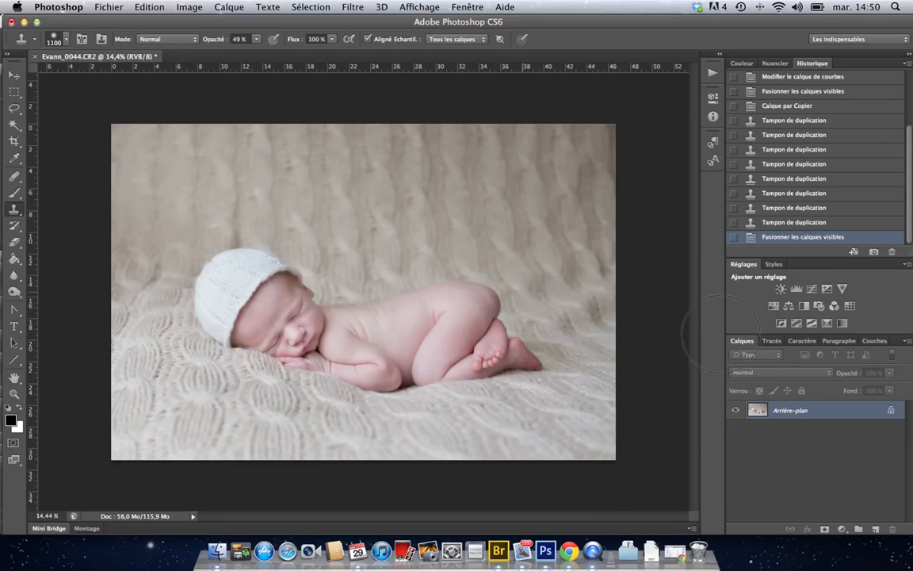
# Step: Add a new empty layer and set up a soft Brush of 1700 px with 0% hardness
pyautogui.click(877, 528)
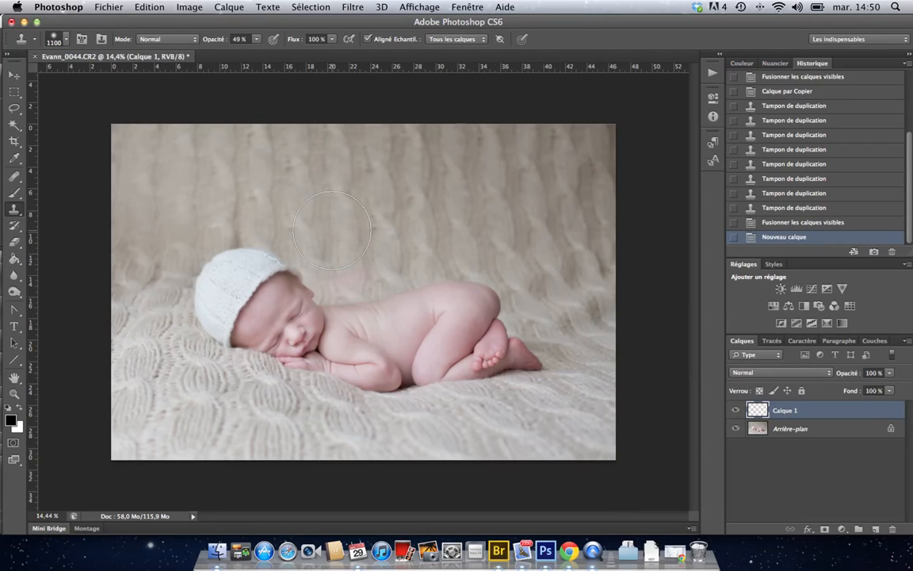
pyautogui.press('b')
pyautogui.press(']')
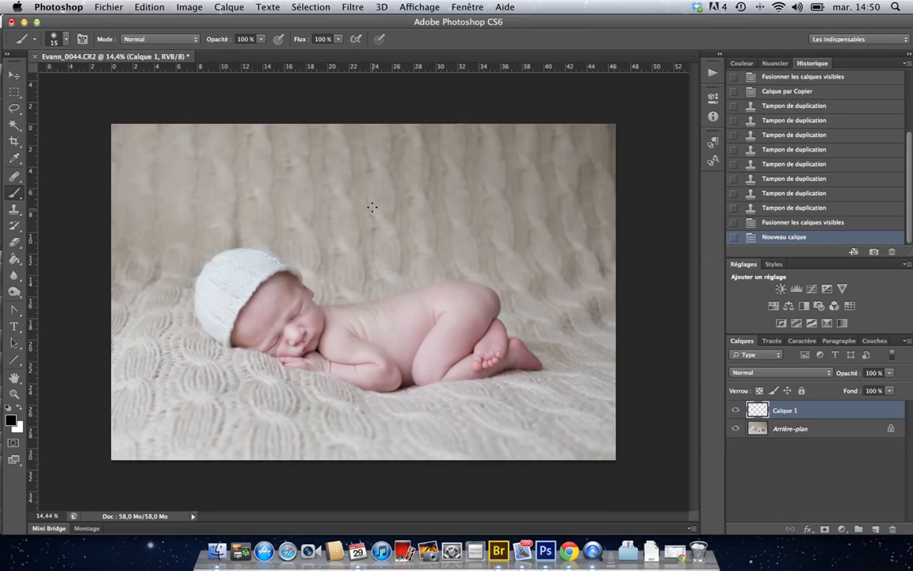
pyautogui.press(']')
pyautogui.press(']')
pyautogui.press(']')
pyautogui.press(']')
pyautogui.press(']')
pyautogui.press(']')
pyautogui.press(']')
pyautogui.press(']')
pyautogui.press(']')
pyautogui.press(']')
pyautogui.press(']')
pyautogui.press(']')
pyautogui.press(']')
pyautogui.press(']')
pyautogui.press(']')
pyautogui.press(']')
pyautogui.press(']')
pyautogui.press(']')
pyautogui.press(']')
pyautogui.press(']')
pyautogui.press(']')
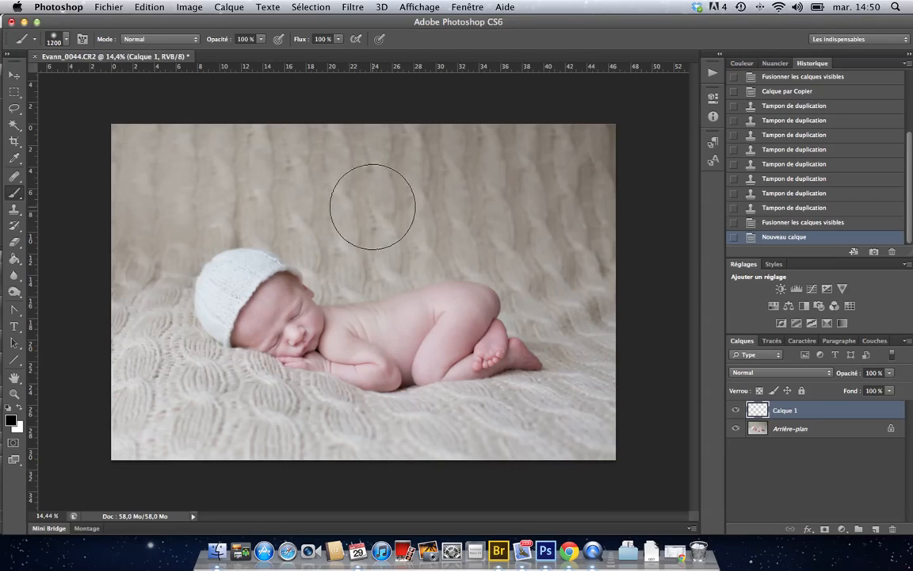
pyautogui.press('[')
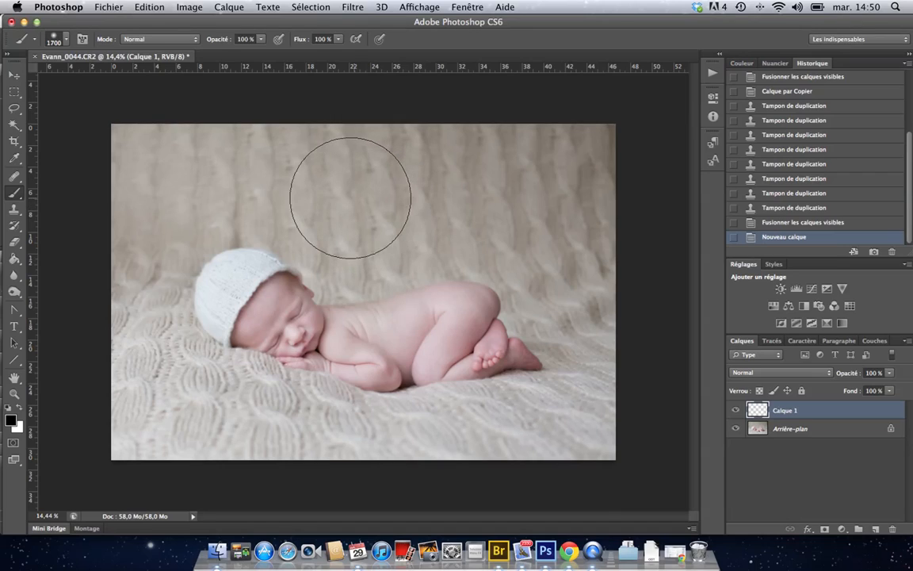
pyautogui.click(67, 43)
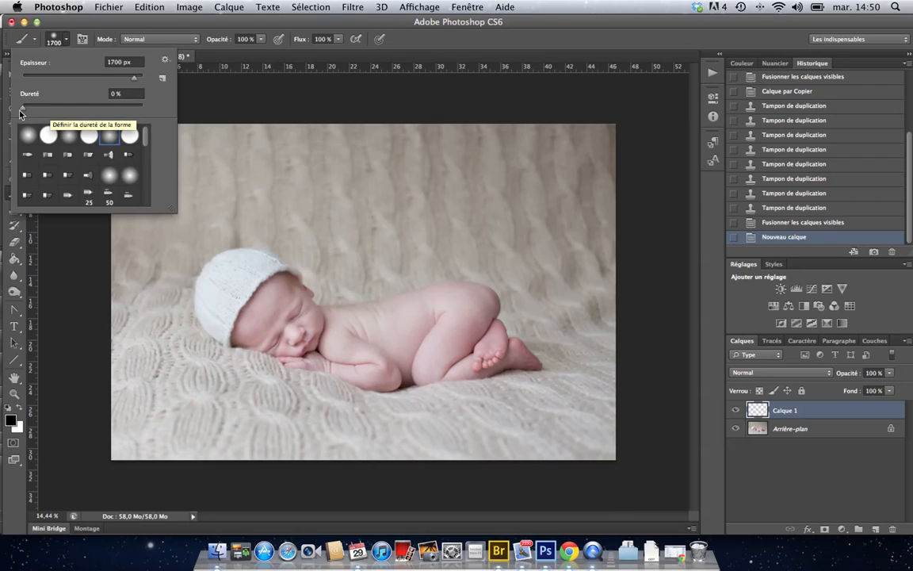
pyautogui.click(159, 19)
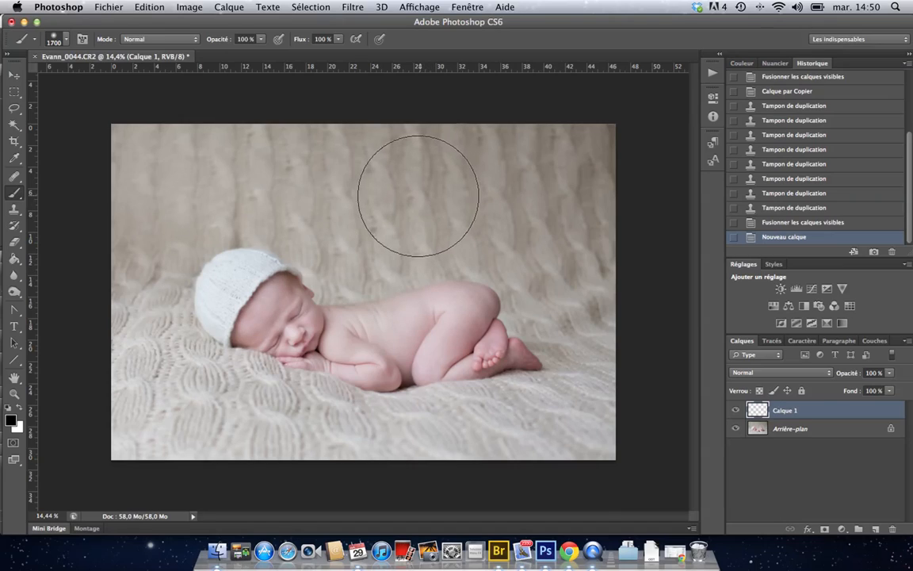
# Step: Sample the blanket's light beige and paint it at 30% opacity over the upper background and the photo's side edges
pyautogui.click(261, 39)
pyautogui.click(213, 51)
pyautogui.moveTo(215, 55); pyautogui.dragTo(220, 57)
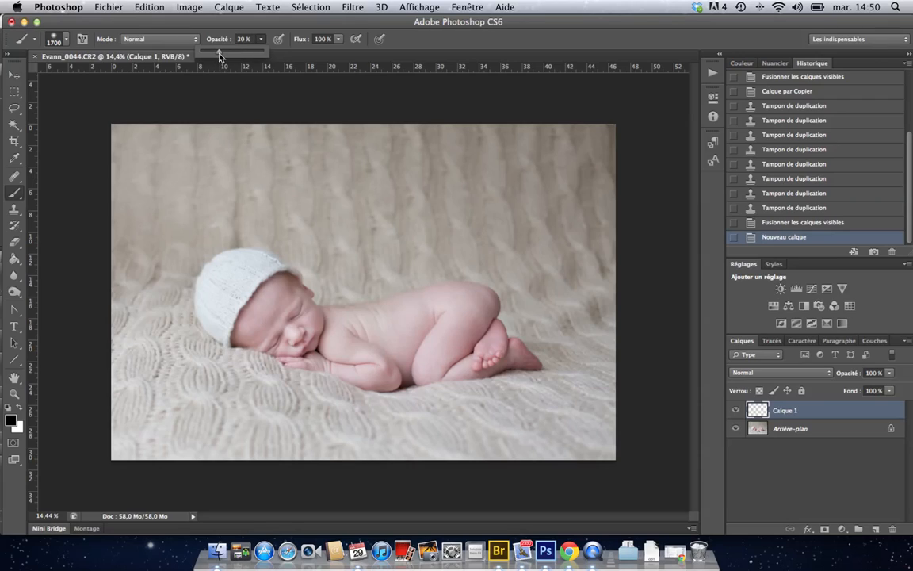
pyautogui.keyDown('alt'); pyautogui.click(344, 245); pyautogui.keyUp('alt')
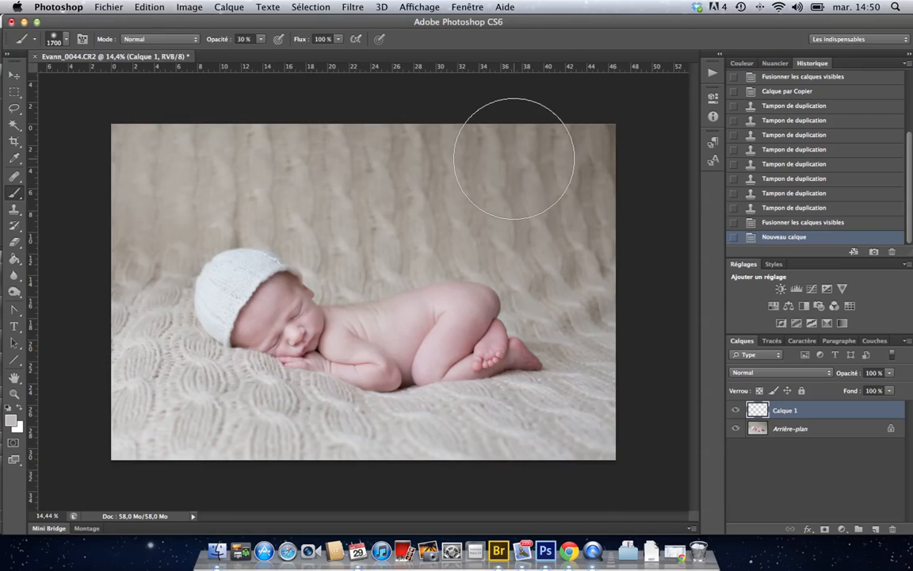
pyautogui.moveTo(296, 144)
pyautogui.mouseDown()
pyautogui.moveTo(158, 143)
pyautogui.moveTo(108, 185)
pyautogui.moveTo(84, 250)
pyautogui.mouseUp()
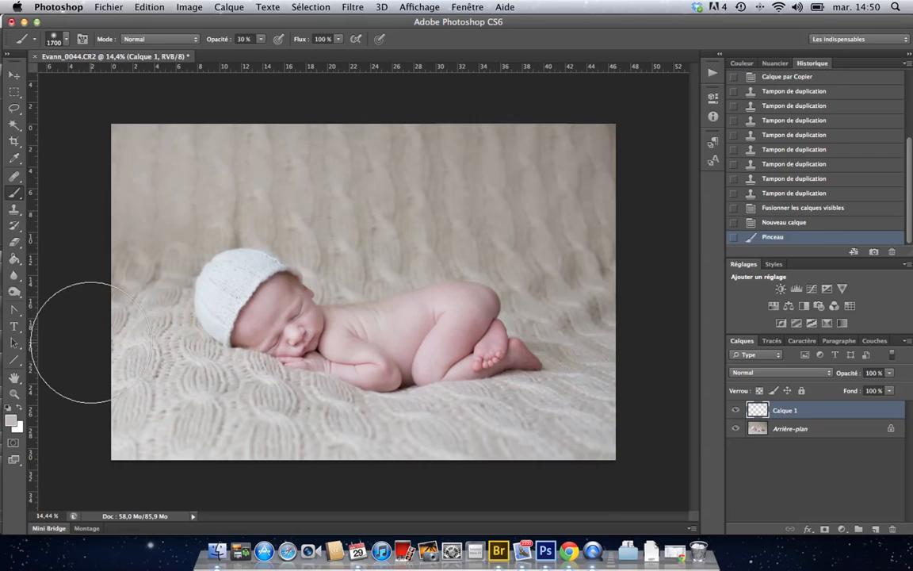
pyautogui.moveTo(436, 173)
pyautogui.mouseDown()
pyautogui.moveTo(491, 191)
pyautogui.moveTo(642, 336)
pyautogui.mouseUp()
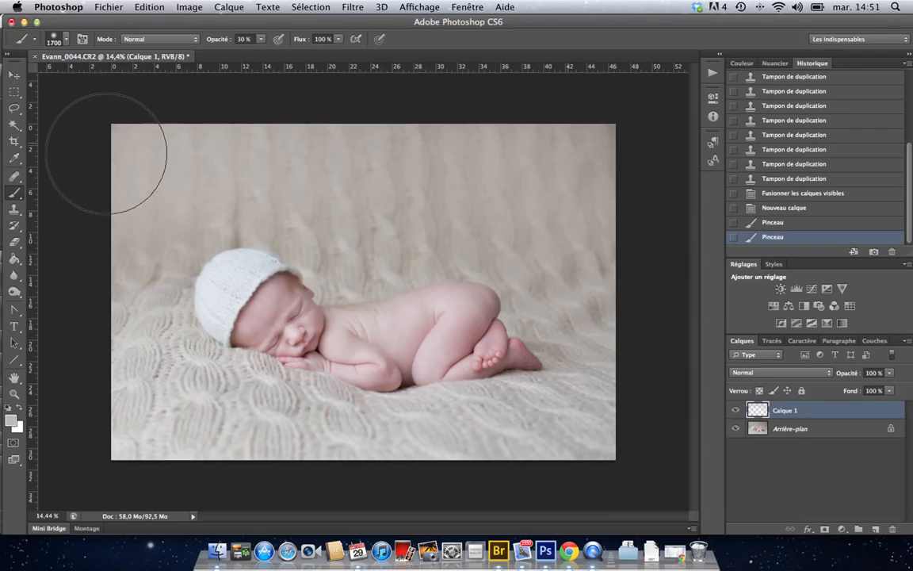
pyautogui.moveTo(106, 271); pyautogui.dragTo(92, 325)
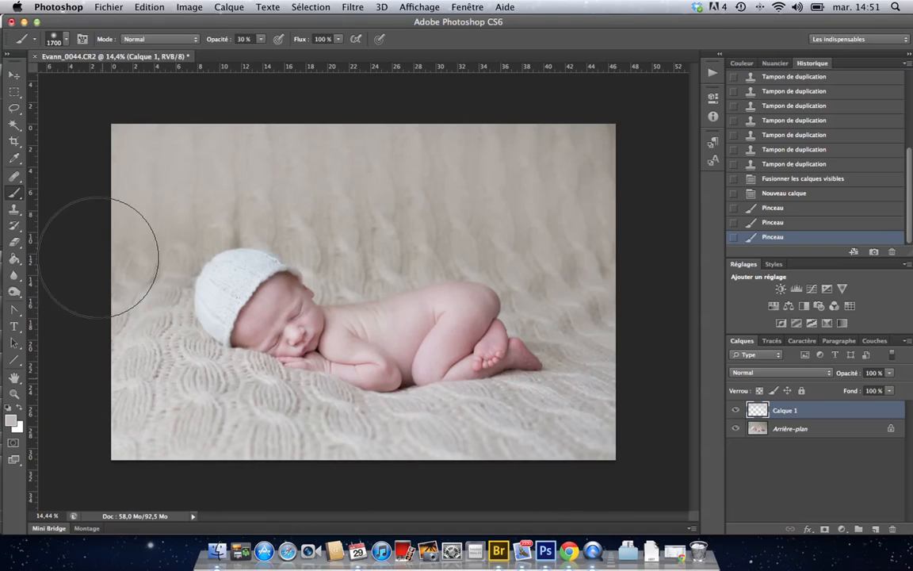
pyautogui.click(171, 199)
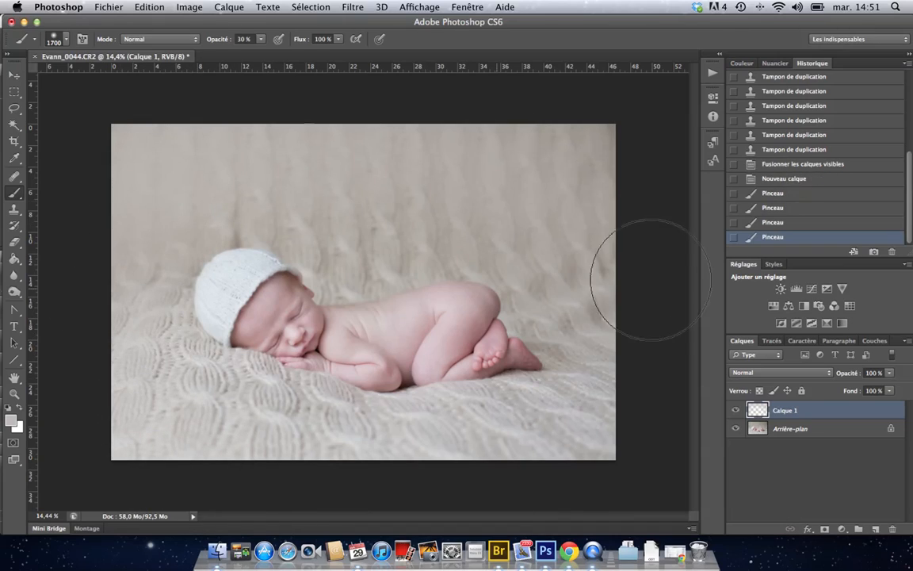
pyautogui.moveTo(607, 401)
pyautogui.mouseDown()
pyautogui.moveTo(603, 322)
pyautogui.moveTo(577, 282)
pyautogui.moveTo(582, 273)
pyautogui.moveTo(512, 245)
pyautogui.mouseUp()
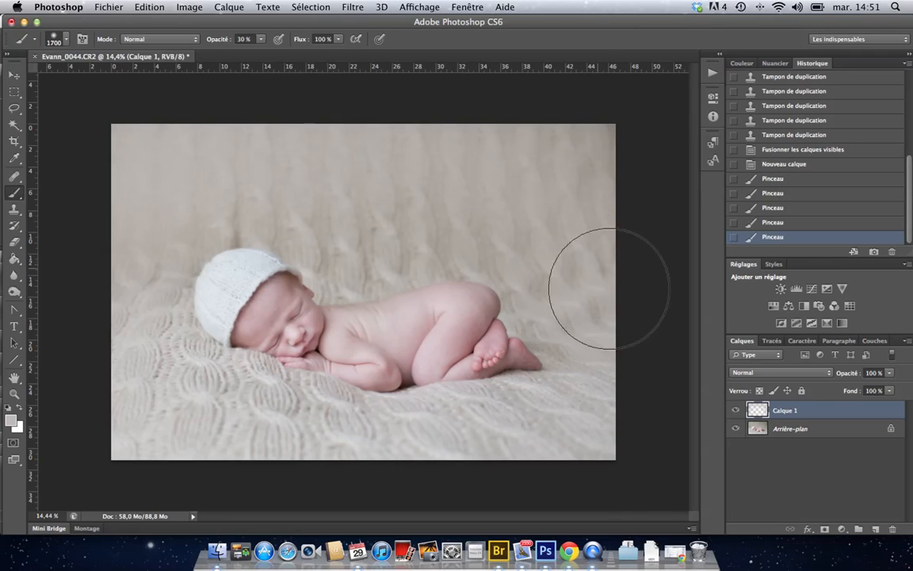
# Step: Paint more of the beige veil at 30% opacity over the upper background and the photo's left and right edges
pyautogui.moveTo(354, 227)
pyautogui.mouseDown()
pyautogui.moveTo(310, 194)
pyautogui.moveTo(242, 173)
pyautogui.moveTo(172, 179)
pyautogui.moveTo(119, 217)
pyautogui.moveTo(114, 194)
pyautogui.mouseUp()
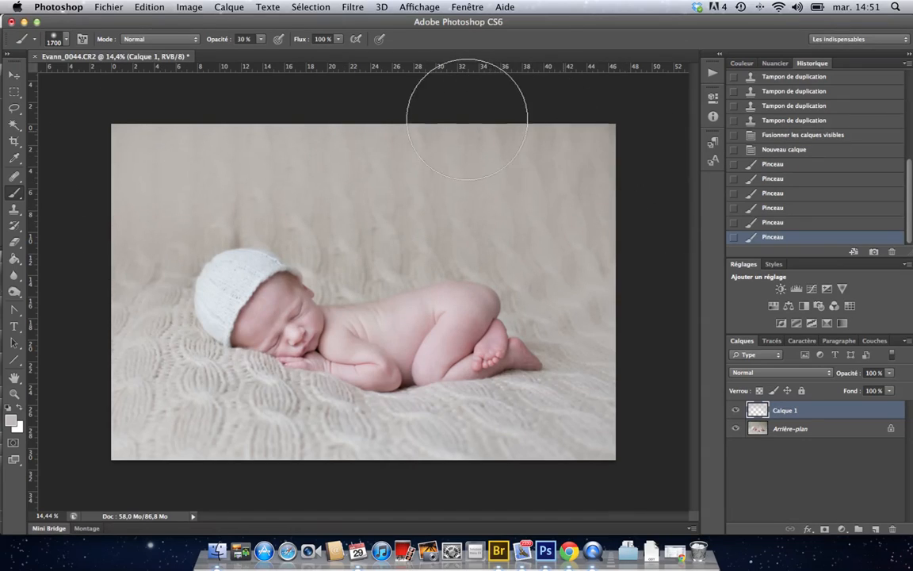
pyautogui.moveTo(139, 130)
pyautogui.mouseDown()
pyautogui.moveTo(145, 149)
pyautogui.moveTo(147, 136)
pyautogui.mouseUp()
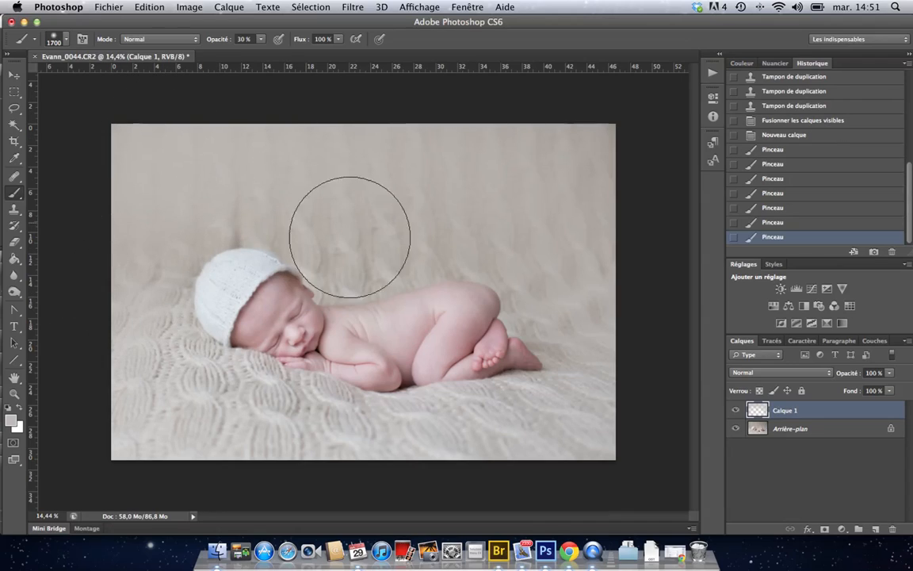
pyautogui.moveTo(521, 243)
pyautogui.mouseDown()
pyautogui.moveTo(611, 309)
pyautogui.moveTo(637, 313)
pyautogui.mouseUp()
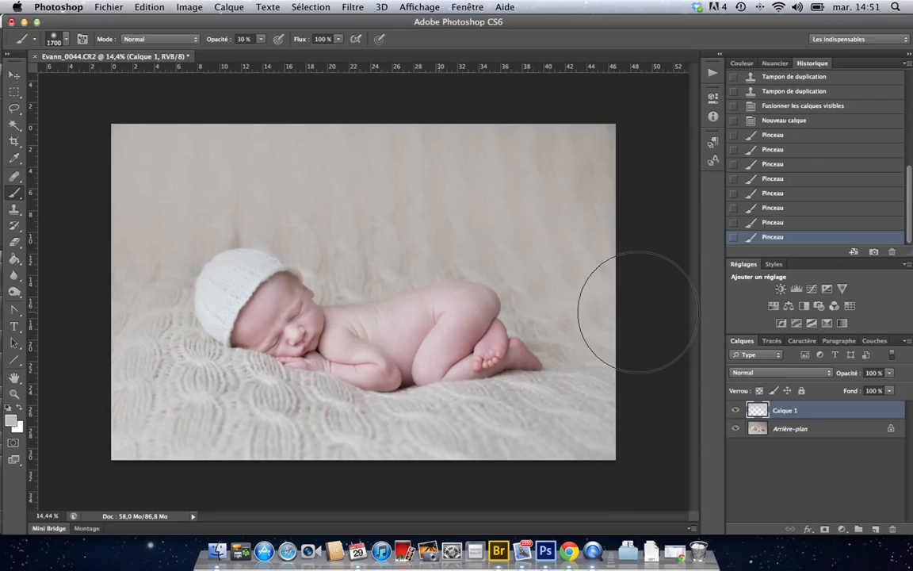
pyautogui.click(608, 352)
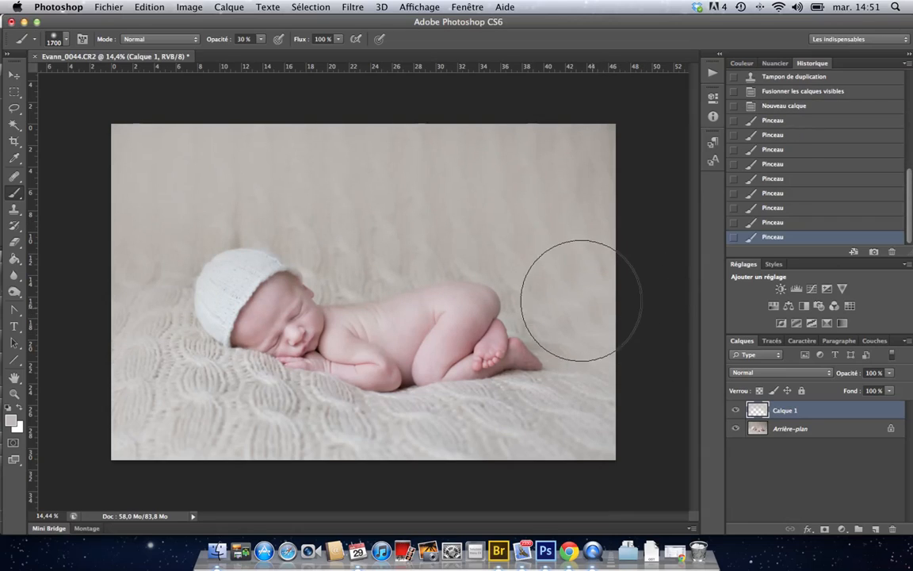
pyautogui.click(100, 298)
pyautogui.click(115, 293)
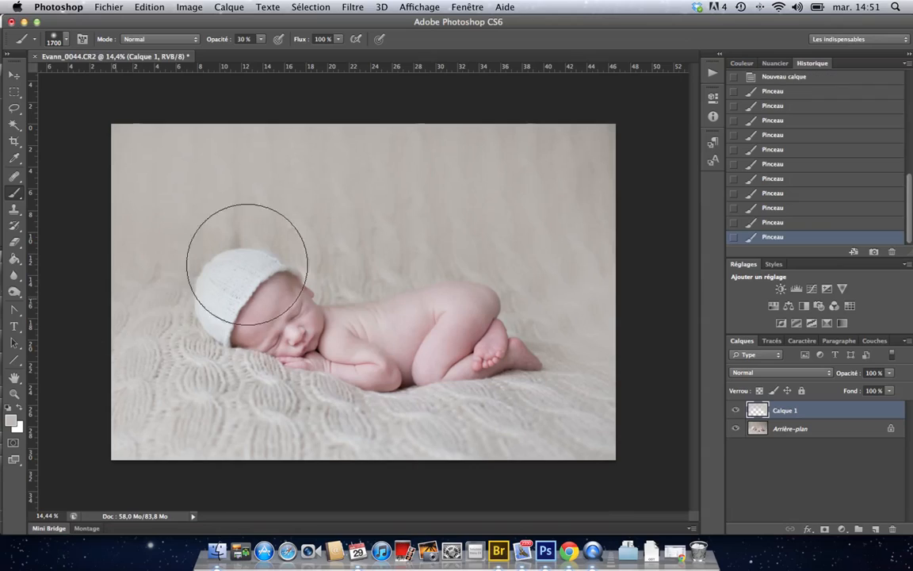
pyautogui.click(620, 158)
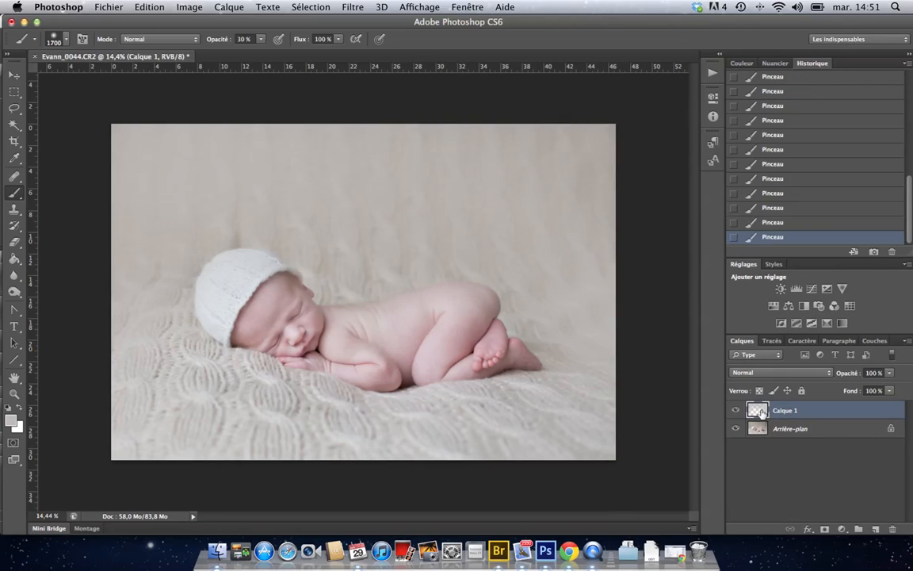
# Step: Add a layer mask to the veil layer and set up a black 250 px Brush at 100% opacity
pyautogui.click(825, 529)
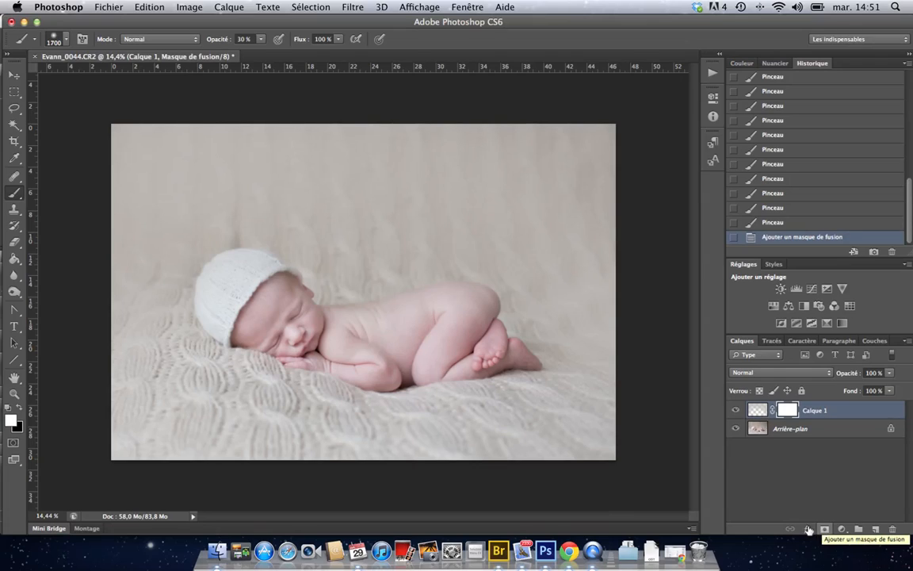
pyautogui.click(257, 40)
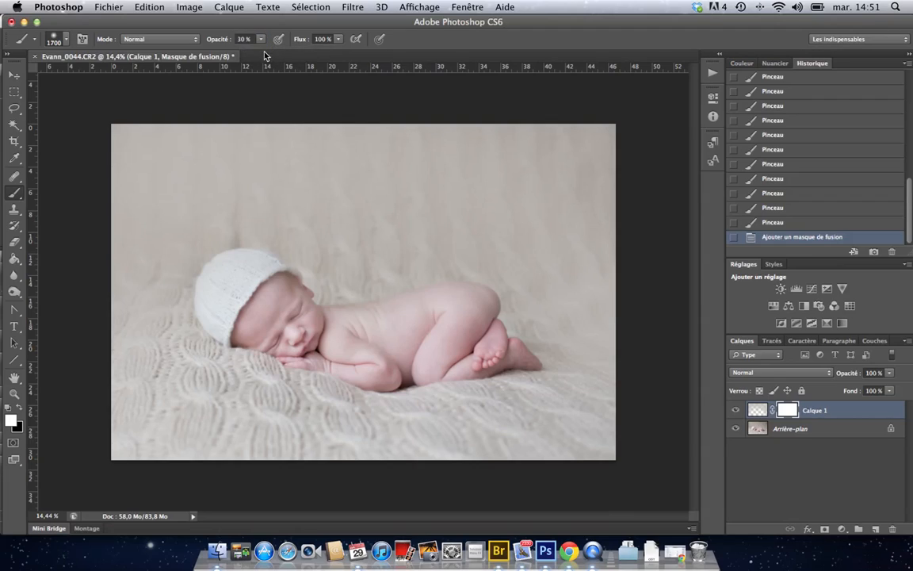
pyautogui.click(263, 41)
pyautogui.press('[')
pyautogui.press('[')
pyautogui.press('[')
pyautogui.press('[')
pyautogui.press('[')
pyautogui.press('[')
pyautogui.press('[')
pyautogui.press('[')
pyautogui.press('[')
pyautogui.press('[')
pyautogui.press('[')
pyautogui.press('[')
pyautogui.press('[')
pyautogui.press('x')
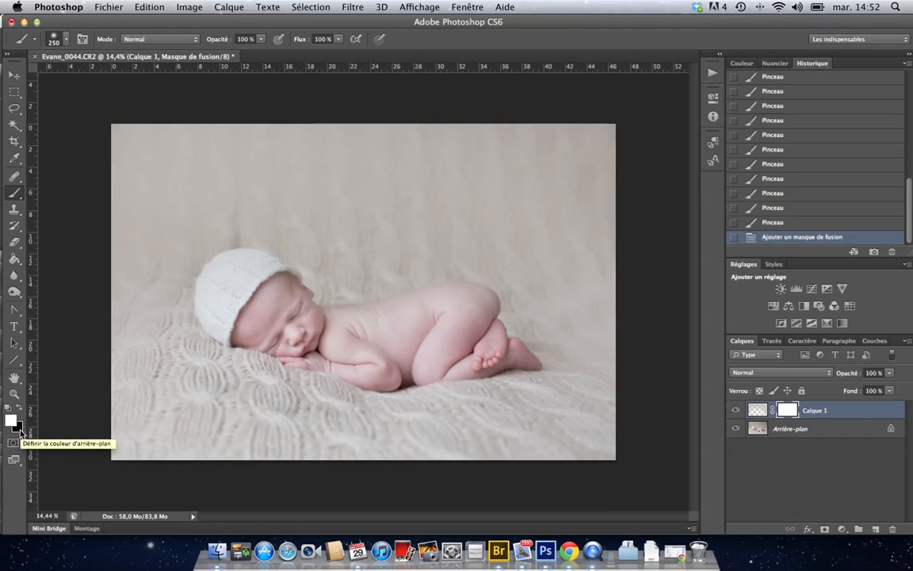
pyautogui.press('x')
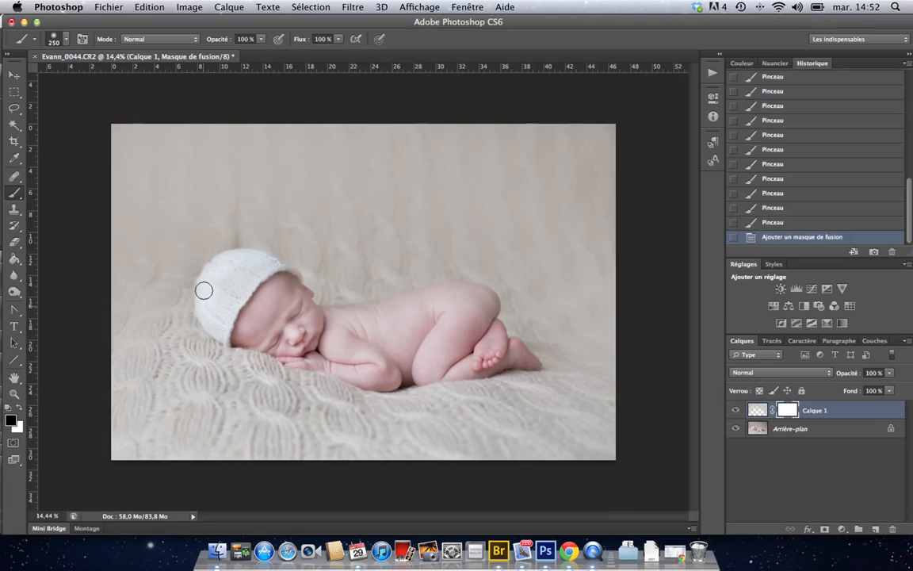
# Step: Mask the veil off the baby's hat, face, back and legs, refining the outline with a 150 px brush
pyautogui.moveTo(231, 263)
pyautogui.mouseDown()
pyautogui.moveTo(268, 263)
pyautogui.moveTo(316, 314)
pyautogui.mouseUp()
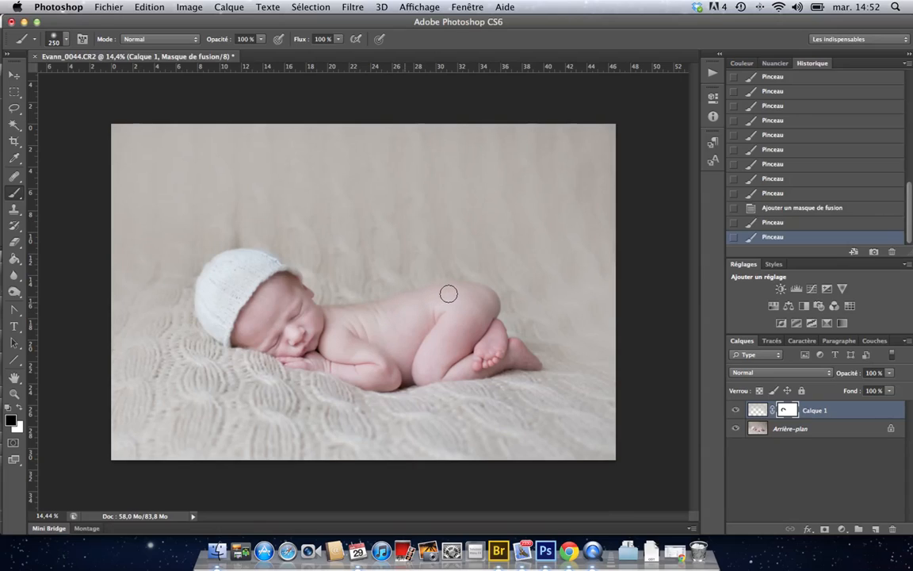
pyautogui.moveTo(482, 326)
pyautogui.mouseDown()
pyautogui.moveTo(495, 325)
pyautogui.moveTo(515, 350)
pyautogui.mouseUp()
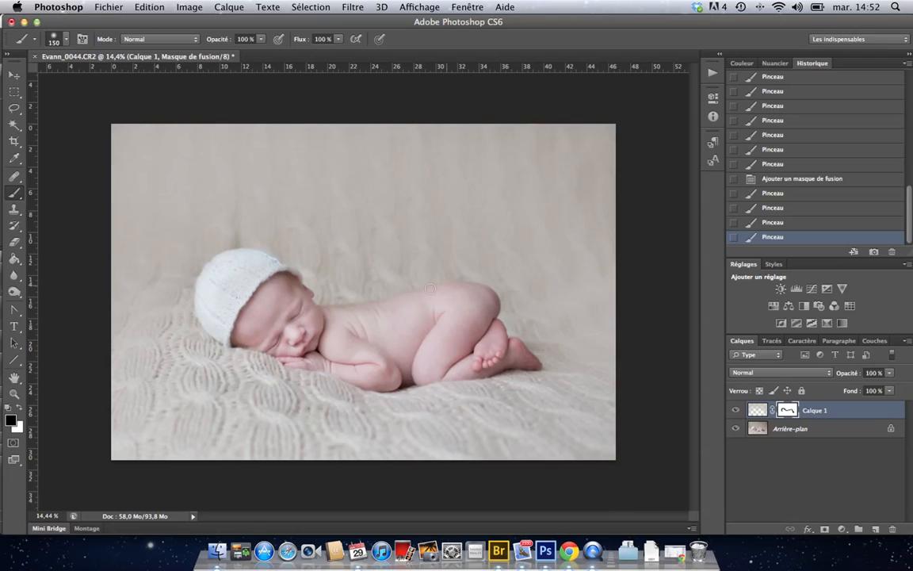
pyautogui.moveTo(322, 308); pyautogui.dragTo(314, 307)
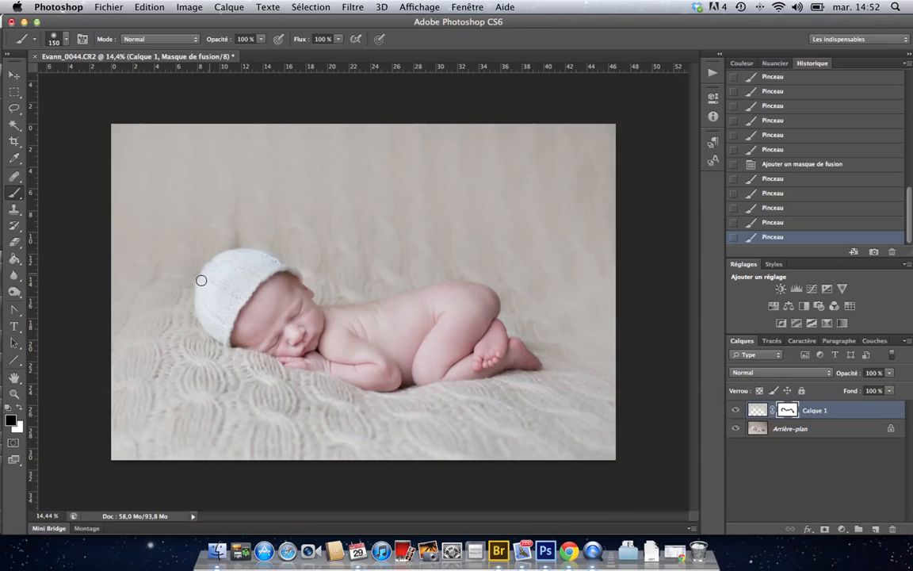
pyautogui.click(269, 342)
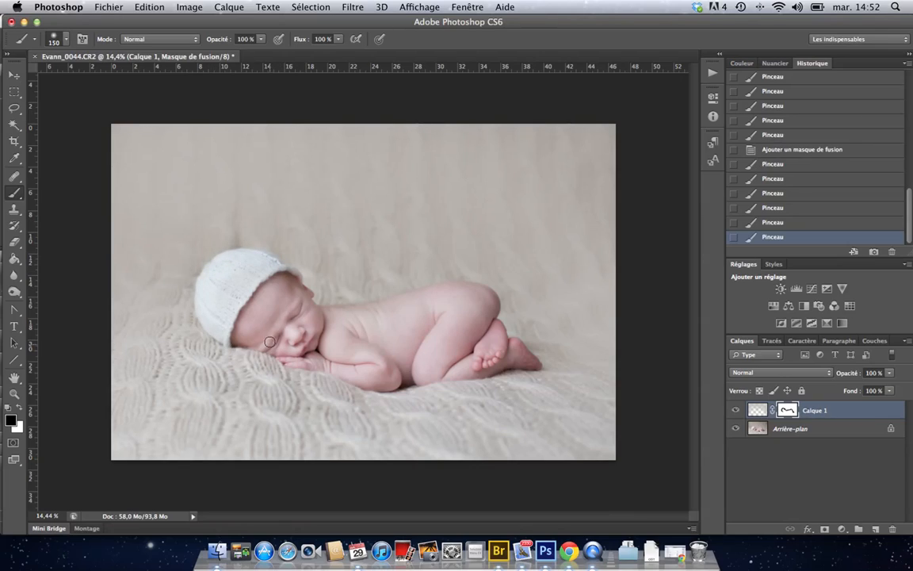
# Step: Enlarge the brush to 600 px and mask the veil off the rest of the baby's body
pyautogui.press(']')
pyautogui.press(']')
pyautogui.press(']')
pyautogui.press(']')
pyautogui.press(']')
pyautogui.press(']')
pyautogui.press(']')
pyautogui.press('[')
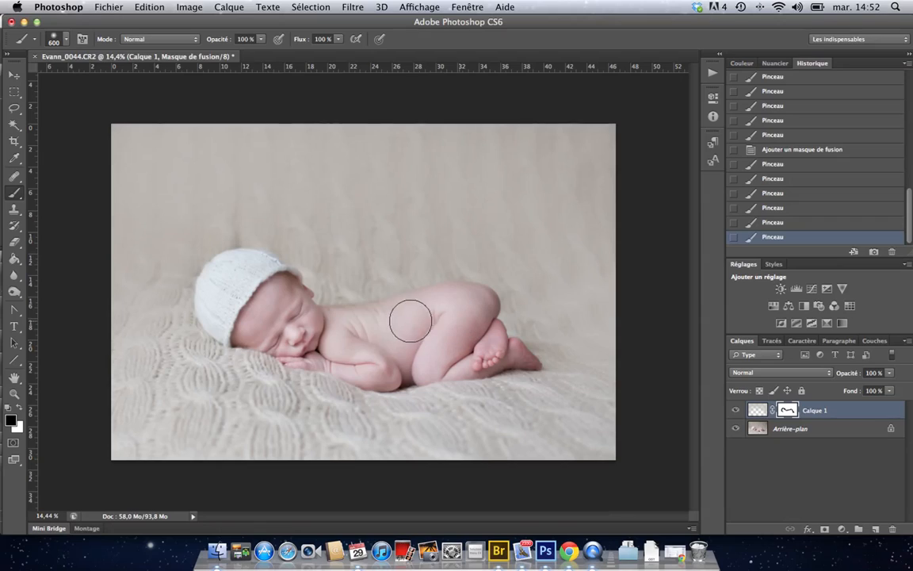
pyautogui.moveTo(480, 363); pyautogui.dragTo(597, 373)
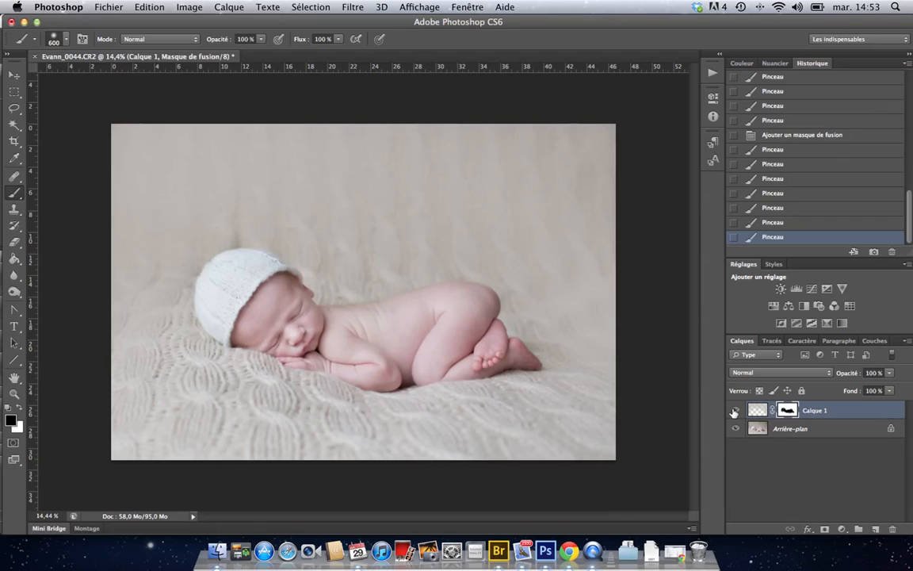
# Step: Compare the photo with the veil layer hidden and shown
pyautogui.click(734, 410)
pyautogui.click(734, 411)
pyautogui.click(735, 411)
pyautogui.click(734, 411)
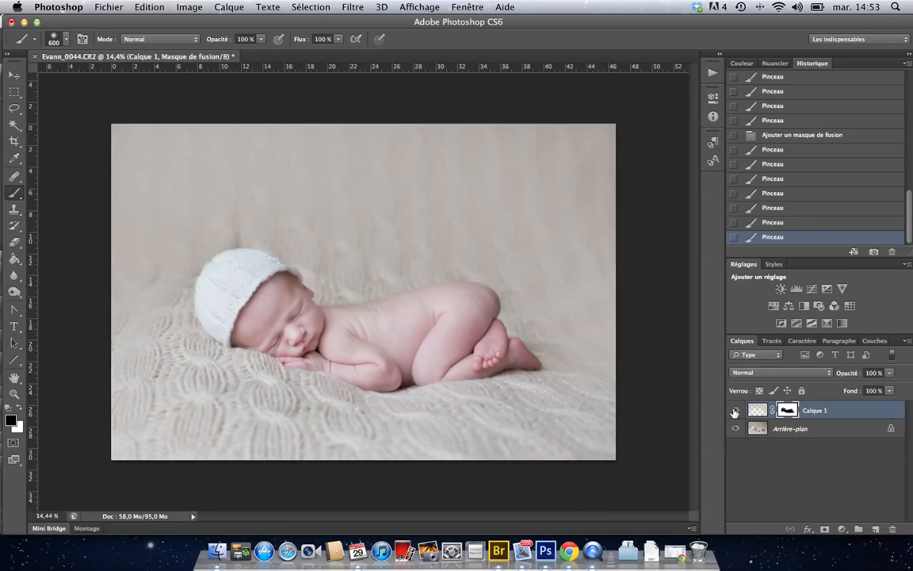
pyautogui.click(734, 411)
pyautogui.click(734, 411)
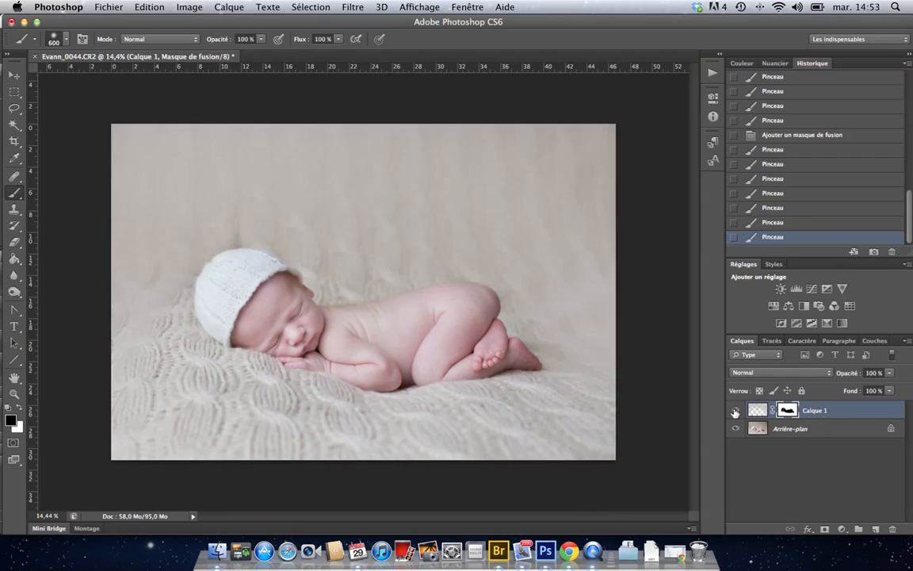
pyautogui.click(735, 411)
pyautogui.click(734, 411)
pyautogui.click(735, 411)
pyautogui.click(734, 410)
# Step: Paint black on the mask over the baby's knitted hat to clear the remaining veil
pyautogui.moveTo(250, 280); pyautogui.dragTo(229, 278)
pyautogui.moveTo(229, 277); pyautogui.dragTo(250, 294)
pyautogui.click(251, 294)
# Step: Check the masked veil by hiding and showing its layer, and merge the visible layers
pyautogui.click(736, 409)
pyautogui.click(736, 407)
pyautogui.click(735, 410)
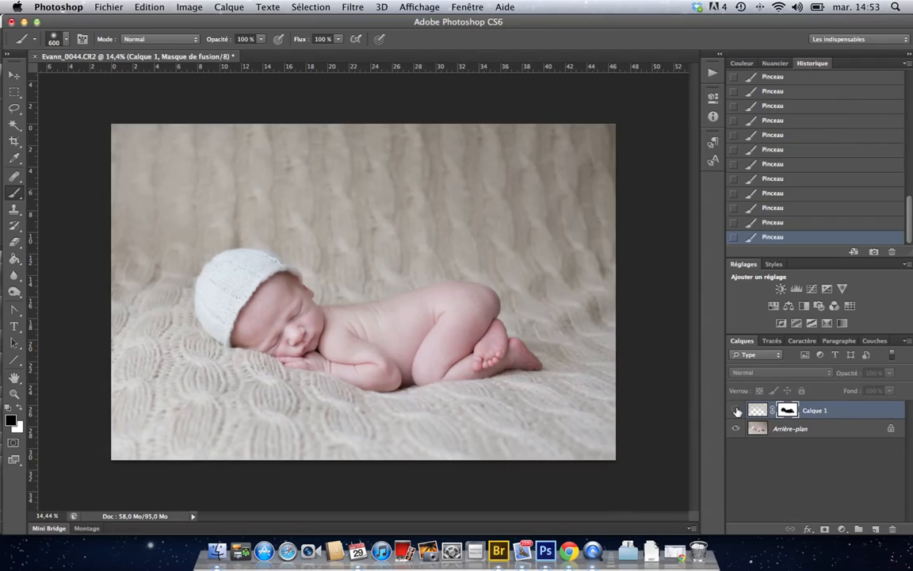
pyautogui.click(736, 410)
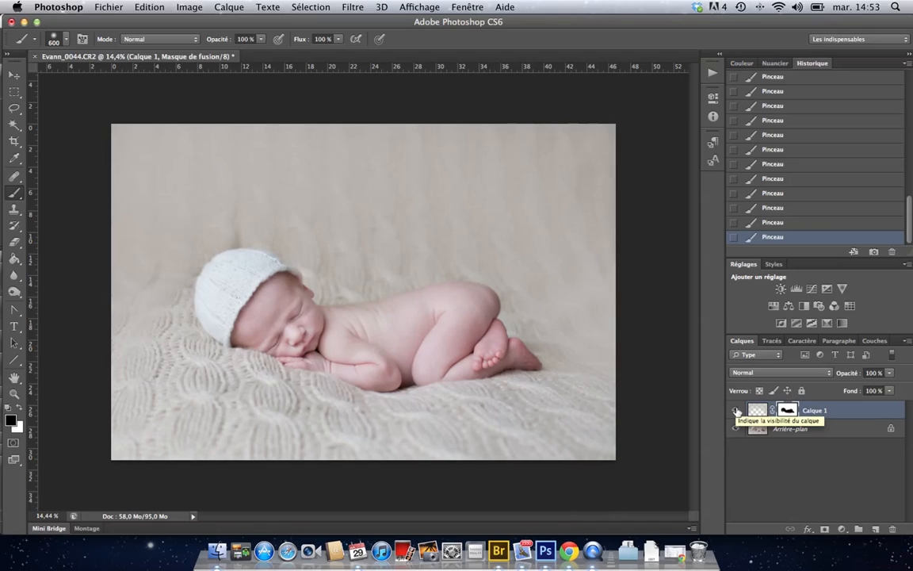
pyautogui.click(736, 410)
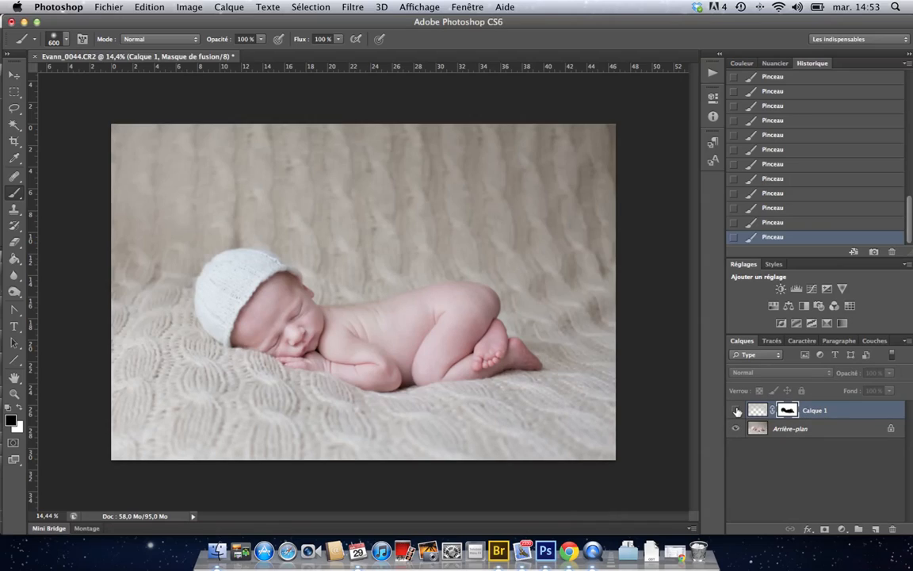
pyautogui.click(735, 410)
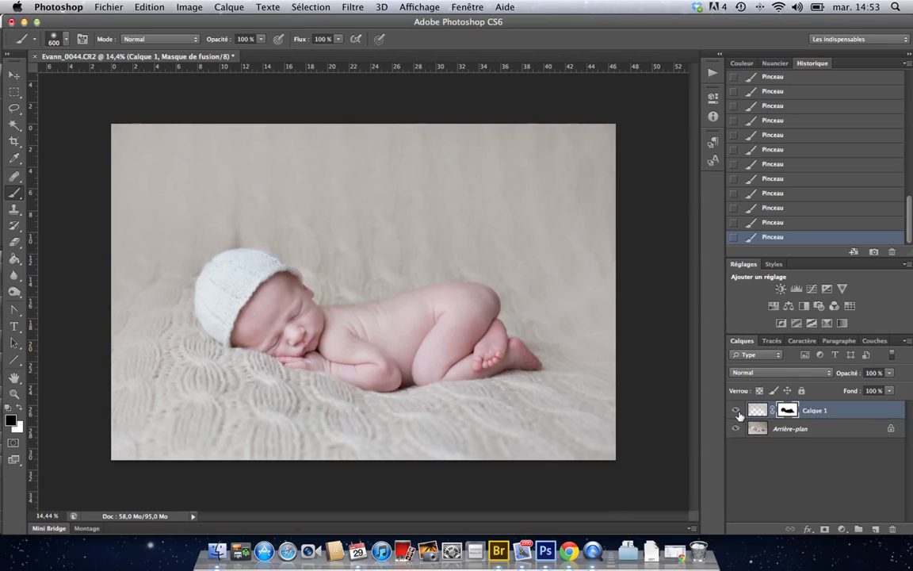
pyautogui.press('super+shift+e')
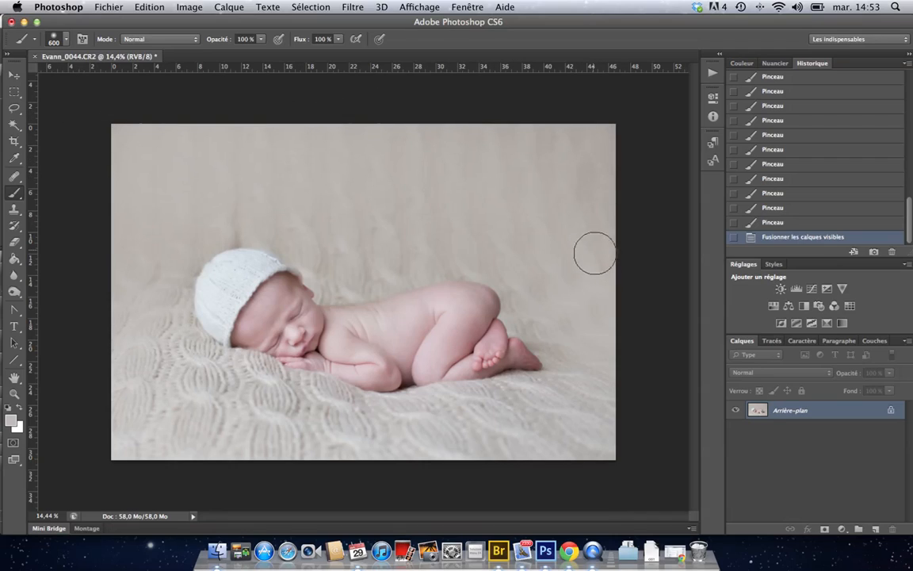
# Step: Set up the Burn tool (Densité +) with the midtones range (Tons moyens) and a 1900 px brush
pyautogui.click(12, 295)
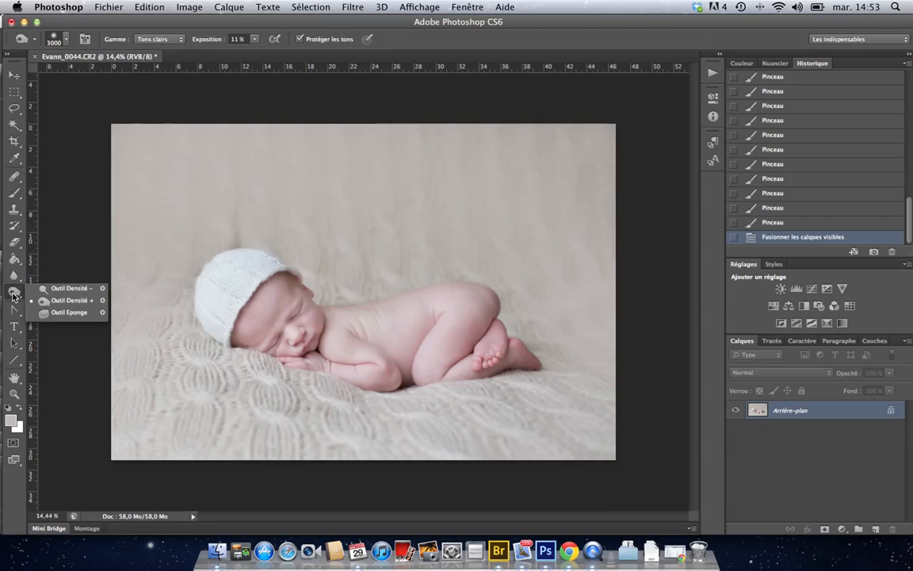
pyautogui.click(54, 306)
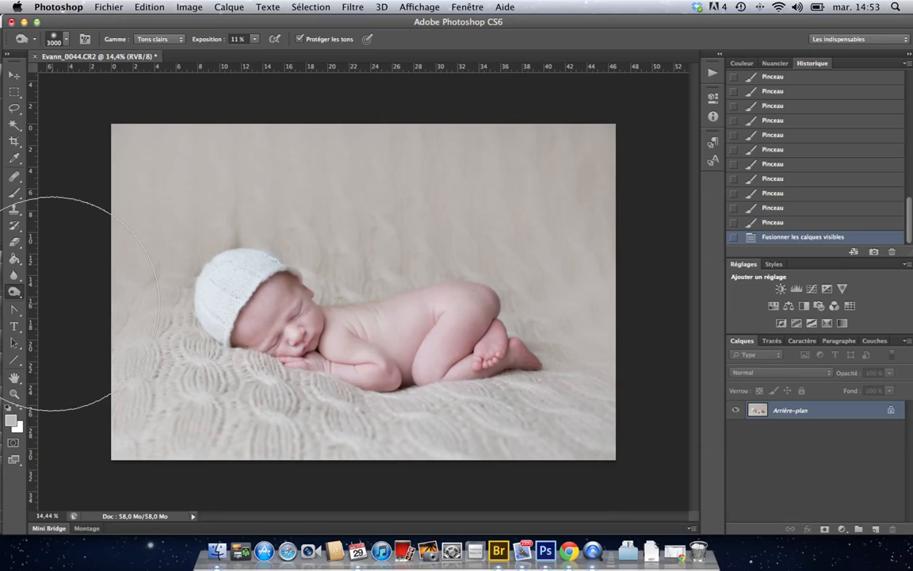
pyautogui.click(173, 43)
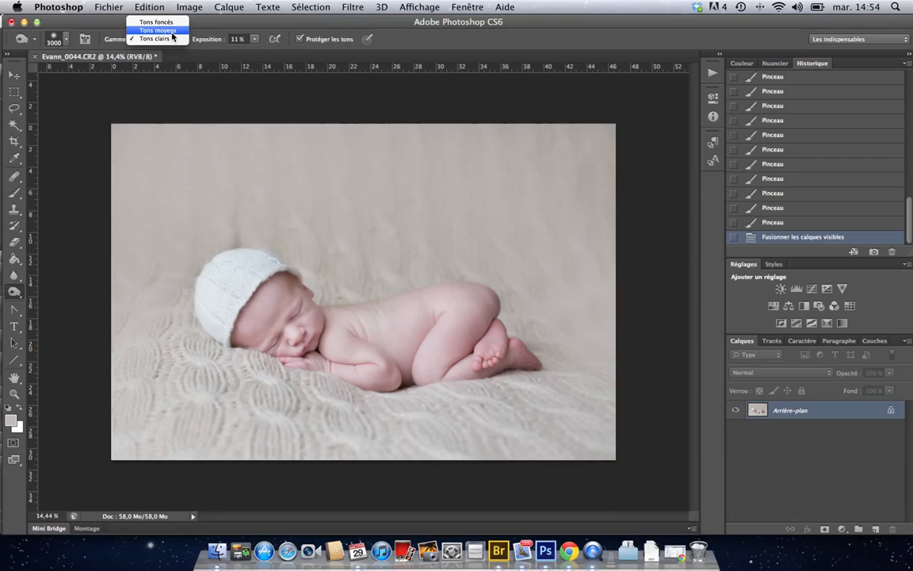
pyautogui.click(158, 30)
pyautogui.press('[')
pyautogui.press('[')
pyautogui.press('[')
pyautogui.press('[')
pyautogui.press('[')
pyautogui.press('[')
pyautogui.press('[')
pyautogui.press('[')
pyautogui.press('[')
pyautogui.press('[')
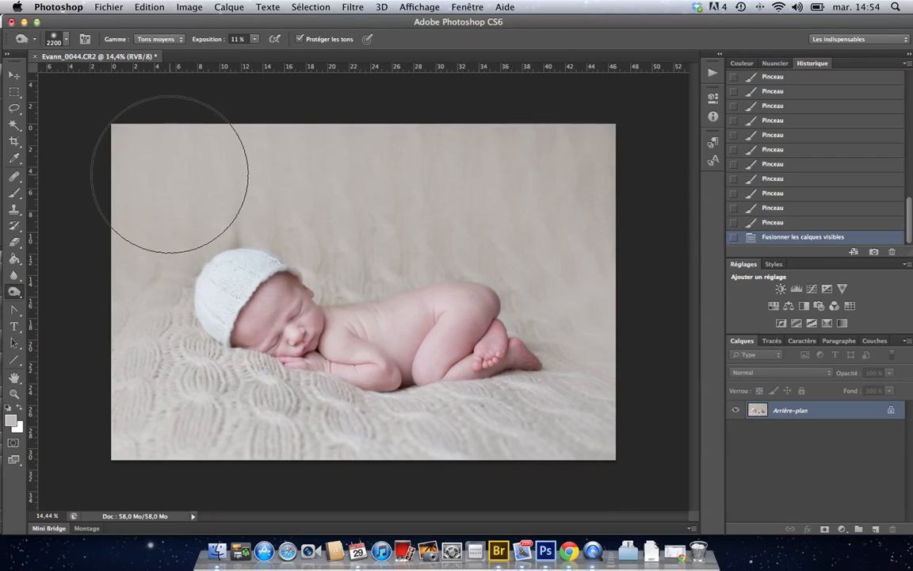
pyautogui.press('[')
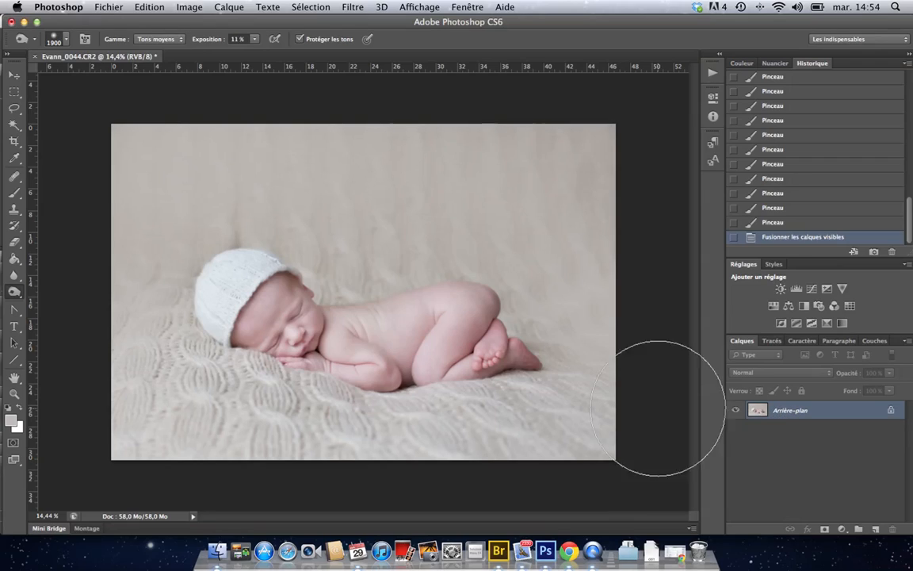
# Step: Duplicate the background layer and burn the blanket's midtones at 11% exposure along the photo's upper area and side edges
pyautogui.press('super+j')
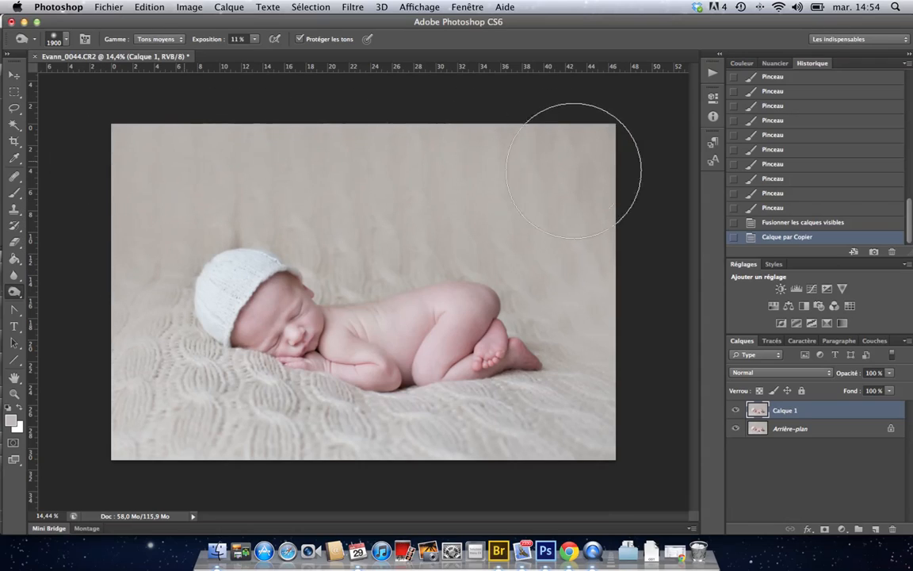
pyautogui.moveTo(672, 273); pyautogui.dragTo(662, 280)
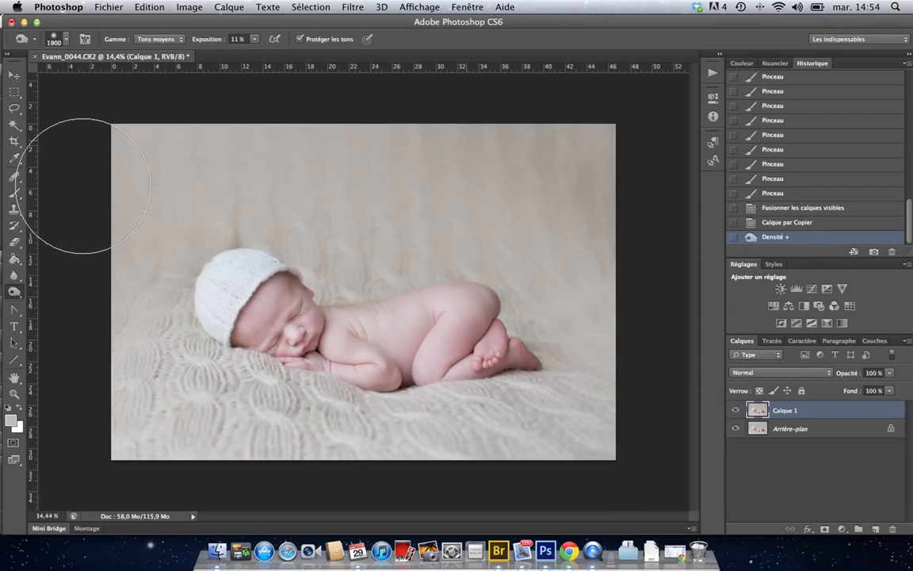
pyautogui.moveTo(93, 190); pyautogui.dragTo(165, 160)
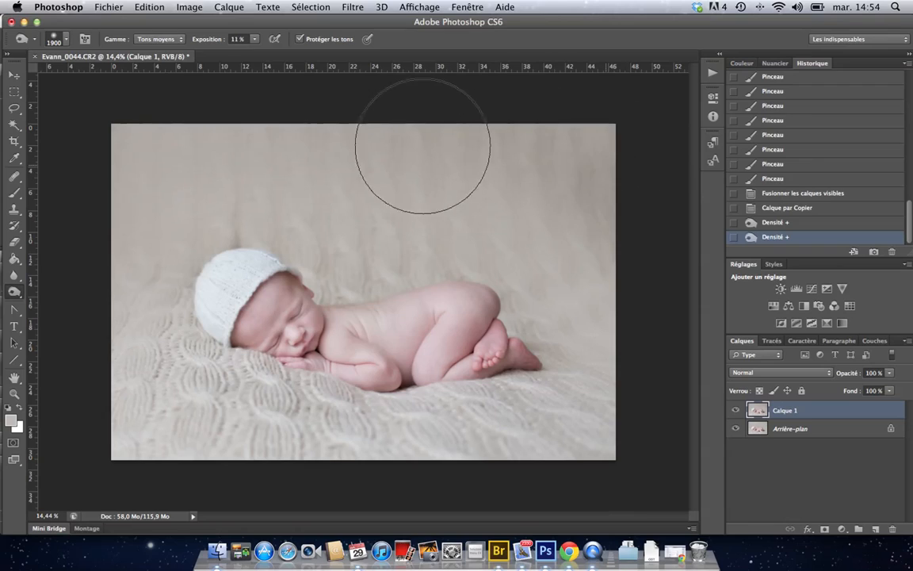
pyautogui.moveTo(151, 149)
pyautogui.mouseDown()
pyautogui.moveTo(139, 259)
pyautogui.moveTo(92, 300)
pyautogui.moveTo(89, 275)
pyautogui.mouseUp()
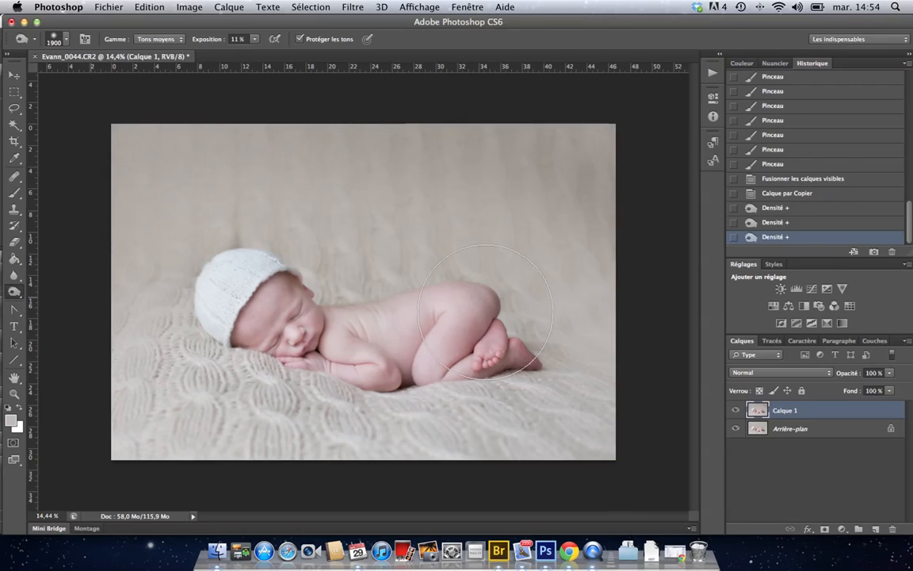
pyautogui.moveTo(612, 304); pyautogui.dragTo(592, 285)
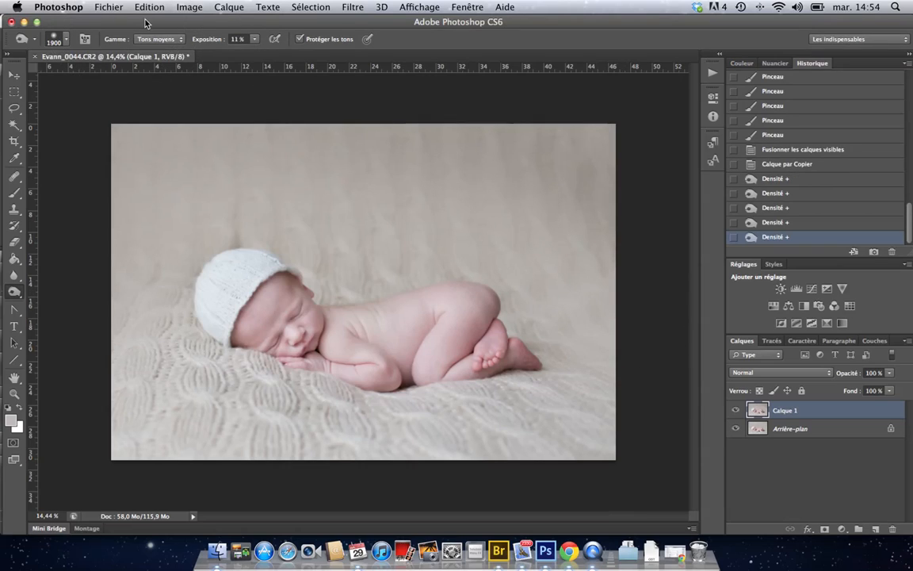
# Step: Switch the Burn tool's range to highlights (Tons clairs) and burn the blanket at 11% exposure across the photo's upper area and corners
pyautogui.click(163, 41)
pyautogui.click(155, 49)
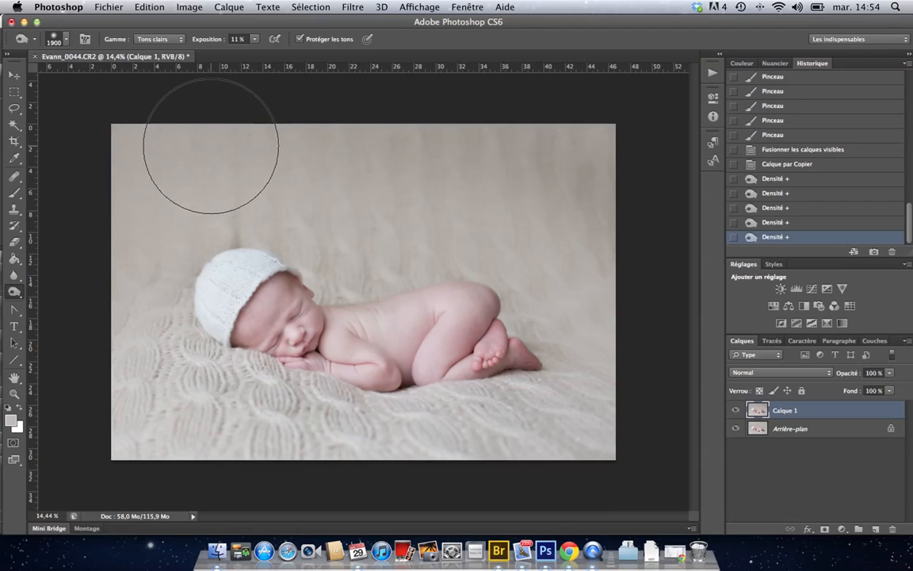
pyautogui.moveTo(593, 154)
pyautogui.mouseDown()
pyautogui.moveTo(628, 254)
pyautogui.moveTo(578, 167)
pyautogui.moveTo(525, 145)
pyautogui.mouseUp()
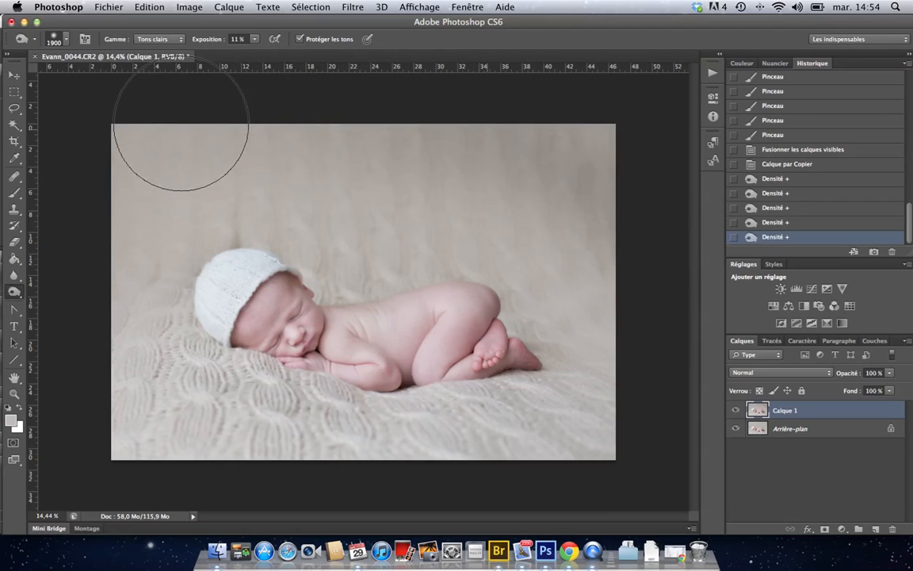
pyautogui.moveTo(120, 162)
pyautogui.mouseDown()
pyautogui.moveTo(139, 177)
pyautogui.moveTo(126, 234)
pyautogui.moveTo(138, 214)
pyautogui.moveTo(172, 218)
pyautogui.moveTo(164, 173)
pyautogui.moveTo(175, 169)
pyautogui.mouseUp()
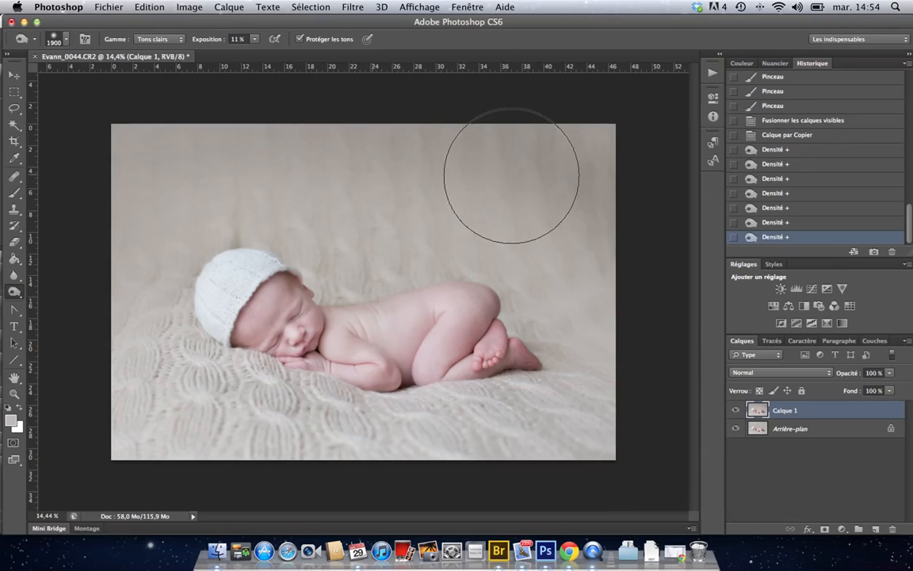
pyautogui.moveTo(631, 180)
pyautogui.mouseDown()
pyautogui.moveTo(568, 211)
pyautogui.moveTo(541, 210)
pyautogui.mouseUp()
pyautogui.moveTo(307, 181); pyautogui.dragTo(343, 164)
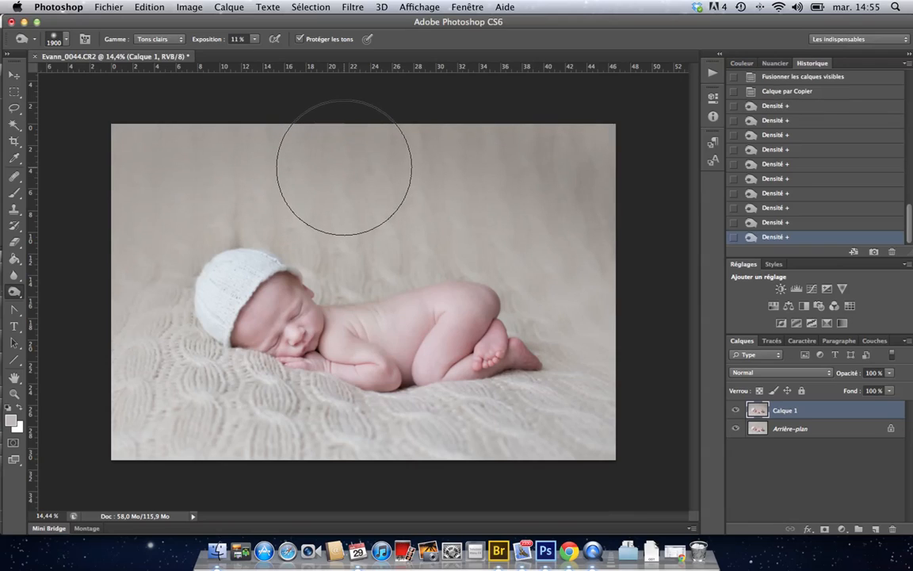
# Step: Burn the highlights down the photo's right edge, comparing the burned layer with the background by hiding and showing it
pyautogui.click(736, 411)
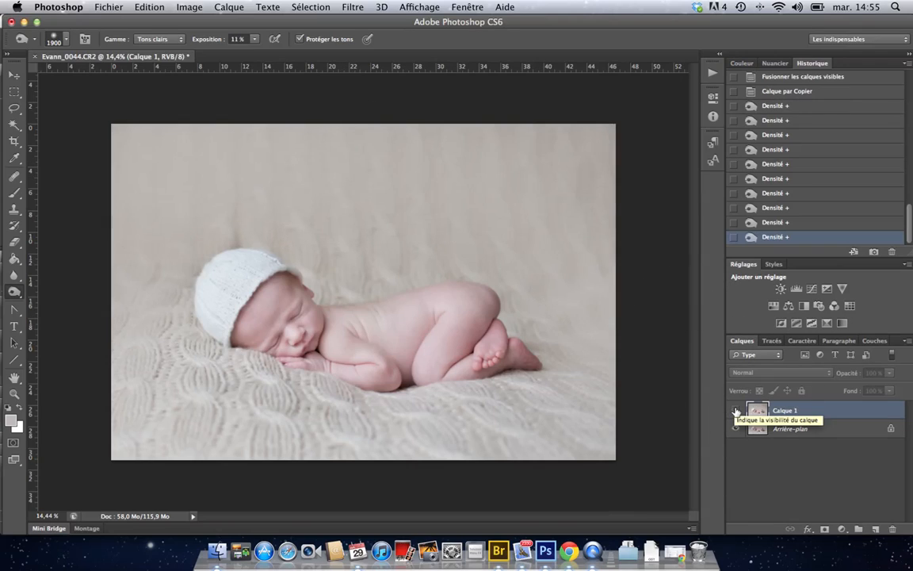
pyautogui.click(735, 411)
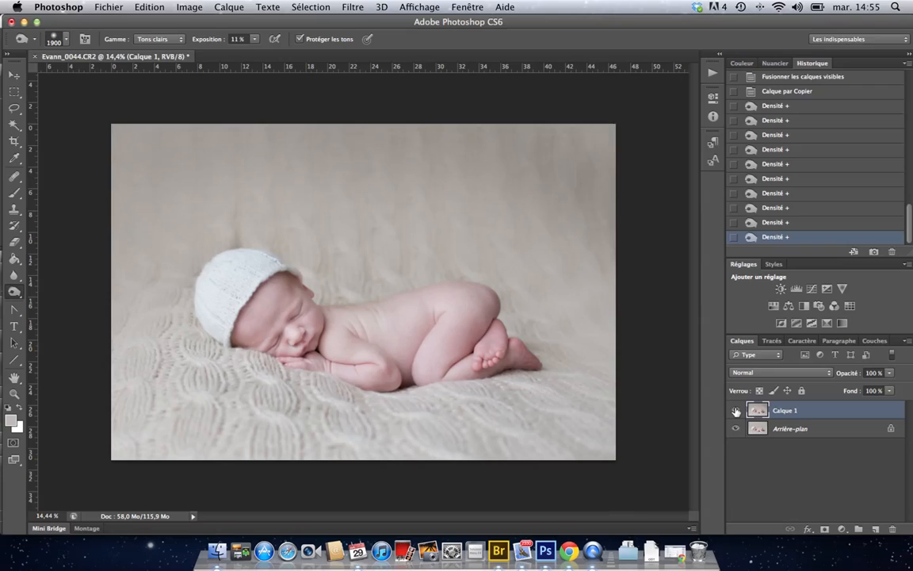
pyautogui.moveTo(618, 326)
pyautogui.mouseDown()
pyautogui.moveTo(615, 296)
pyautogui.moveTo(622, 422)
pyautogui.moveTo(626, 405)
pyautogui.mouseUp()
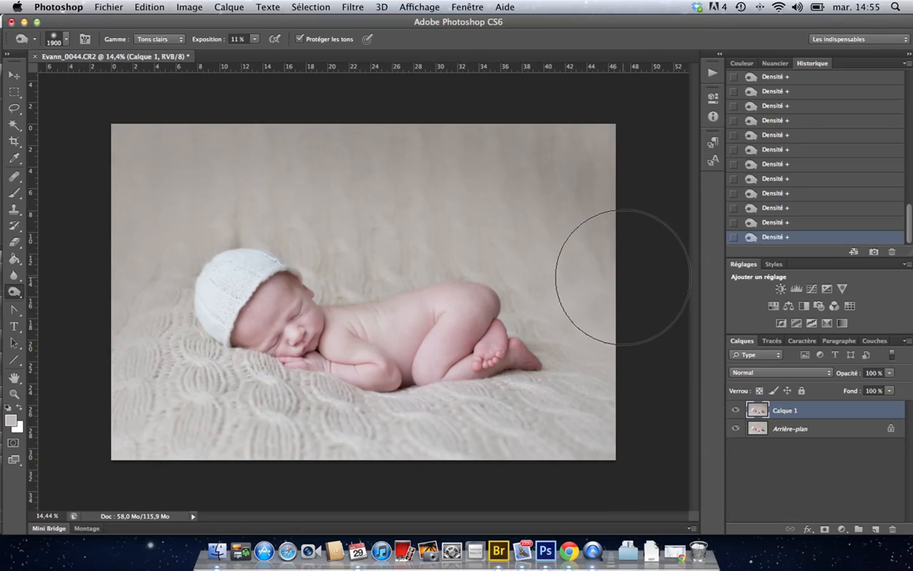
pyautogui.click(736, 411)
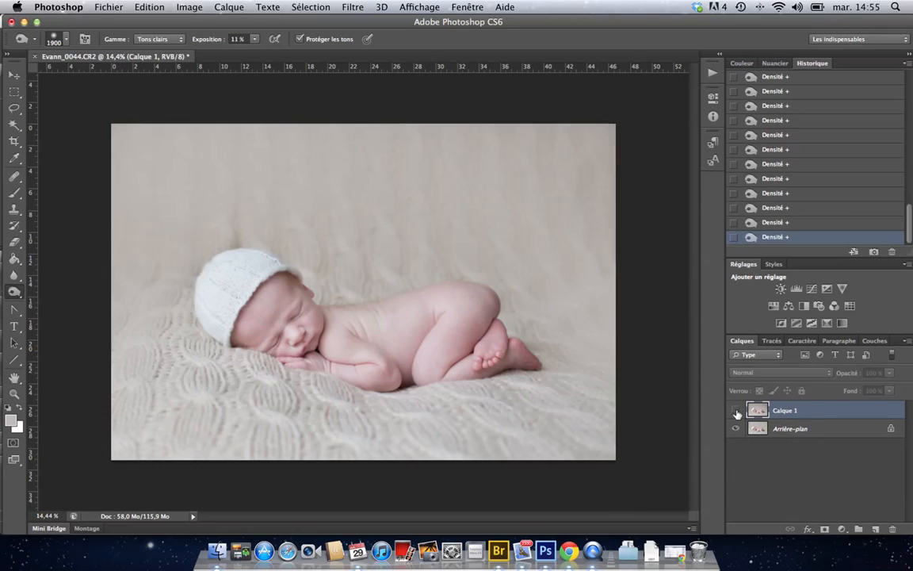
pyautogui.click(736, 411)
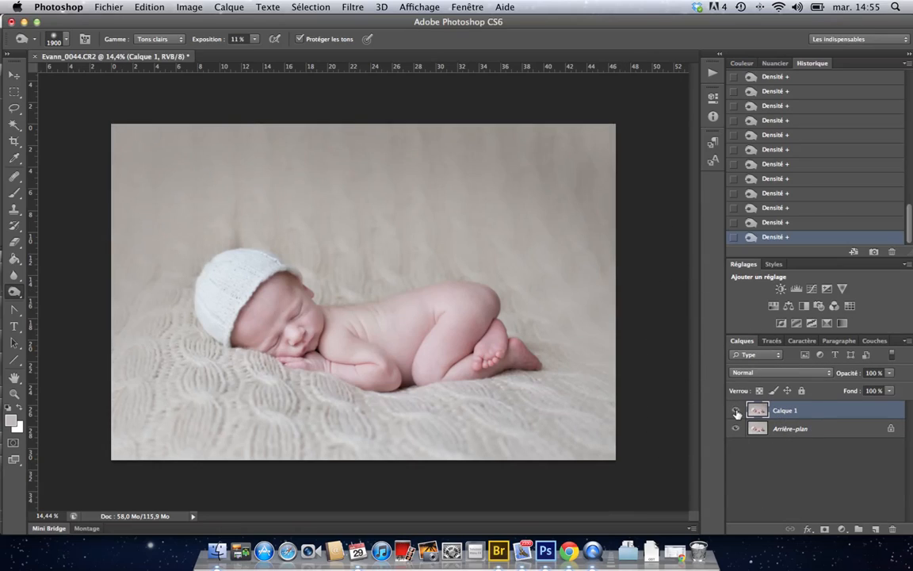
# Step: Save the burned version as a history snapshot and delete the burned layer Calque 1
pyautogui.click(873, 252)
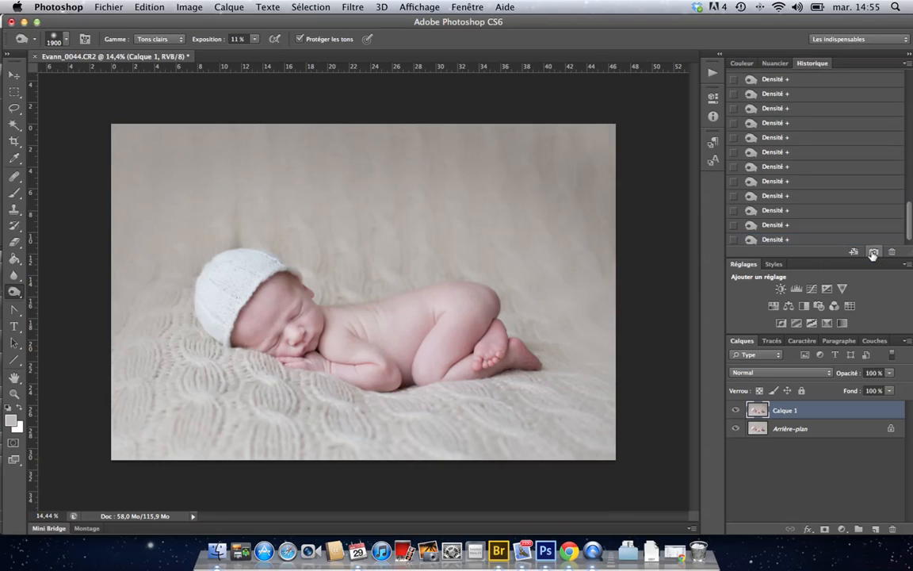
pyautogui.scroll(10, 825, 164)
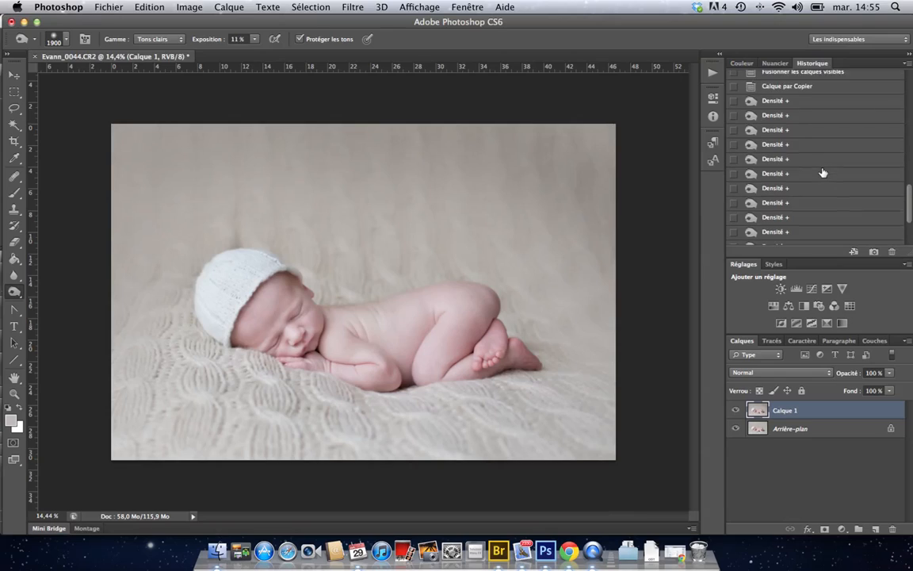
pyautogui.scroll(5, 862, 220)
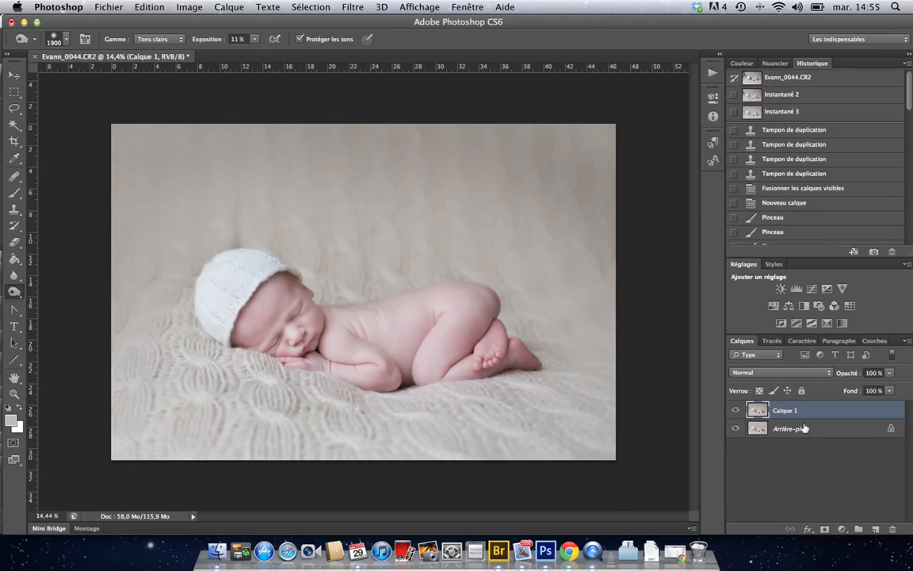
pyautogui.moveTo(885, 526); pyautogui.dragTo(891, 529)
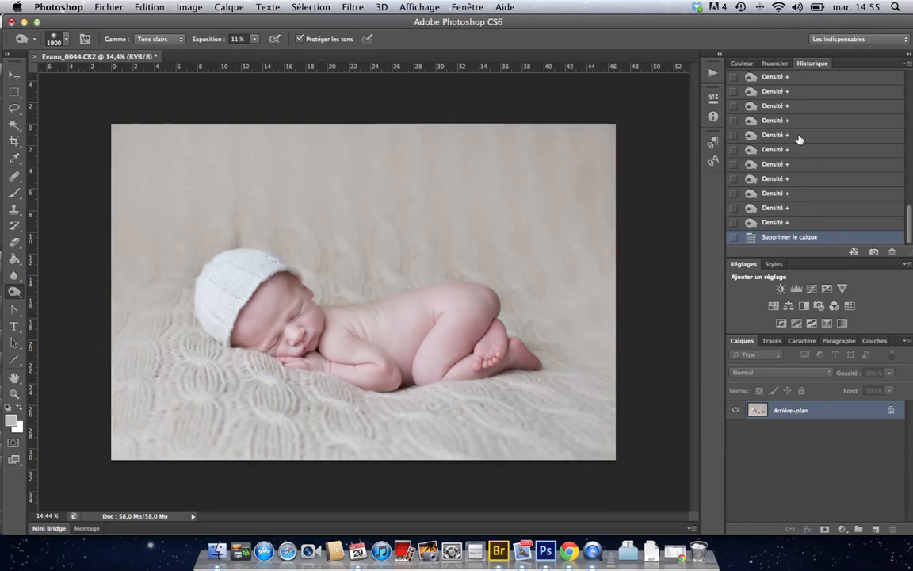
# Step: Draw a large elliptical selection, about 58.6 cm by 37.9 cm, and move it so it is centred around the baby
pyautogui.click(15, 92)
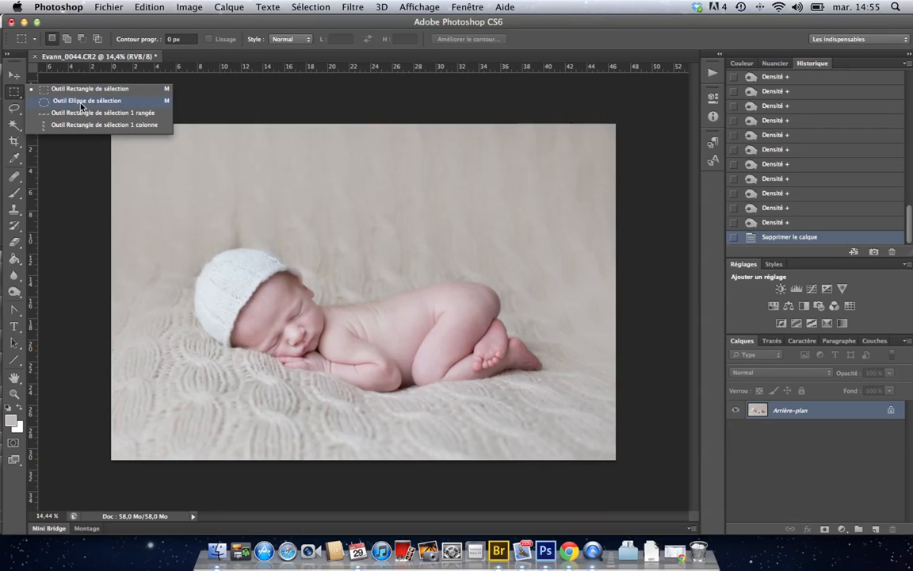
pyautogui.click(83, 100)
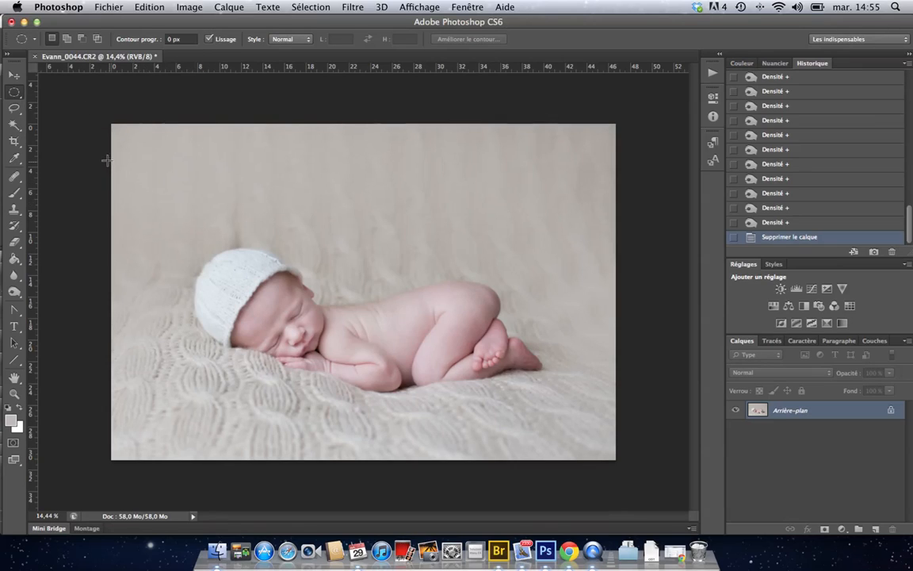
pyautogui.moveTo(501, 414); pyautogui.dragTo(762, 564)
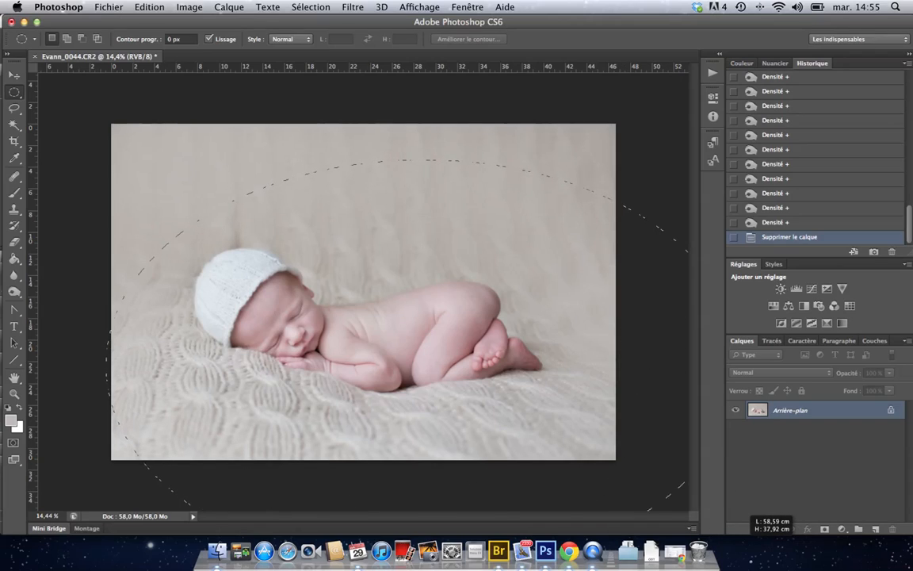
pyautogui.moveTo(666, 497); pyautogui.dragTo(667, 498)
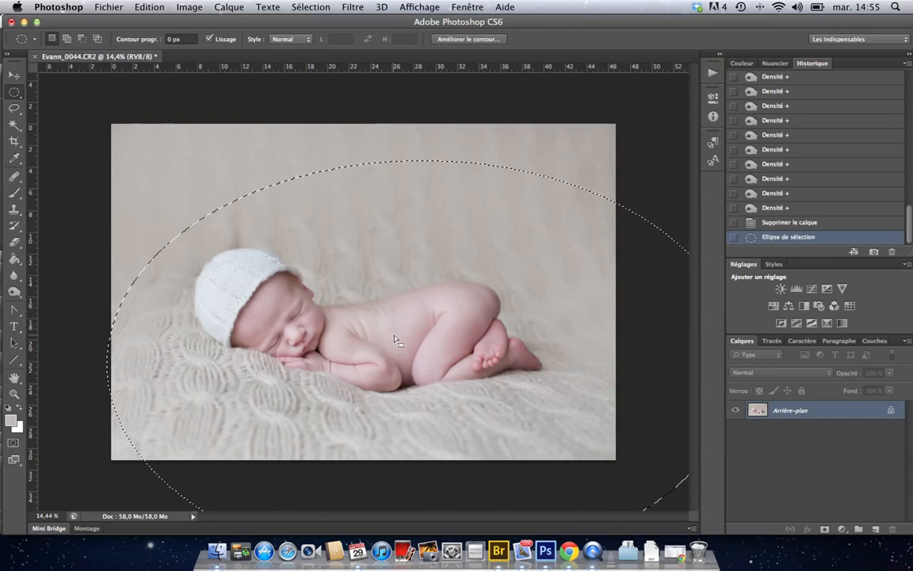
pyautogui.moveTo(356, 332); pyautogui.dragTo(336, 320)
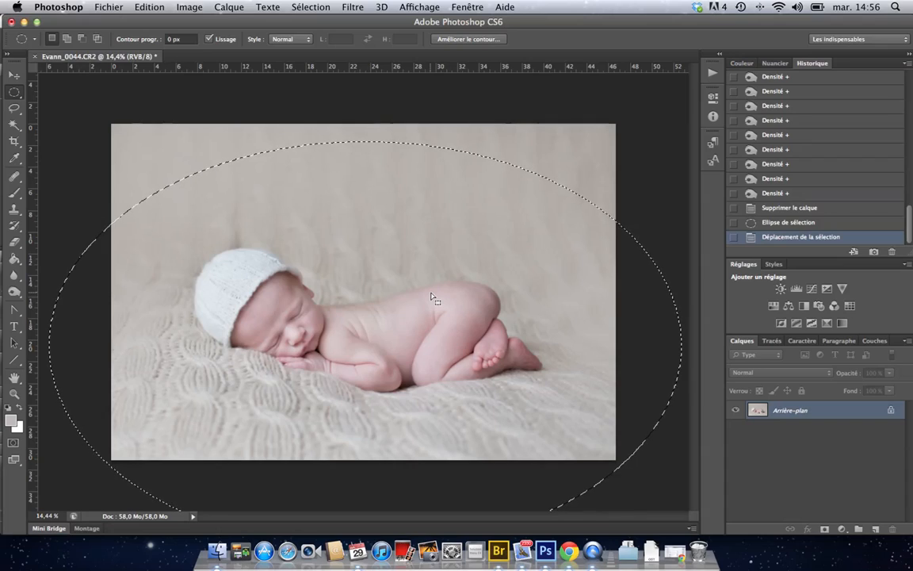
# Step: Invert the elliptical selection and add a Curves adjustment layer that darkens the upper corners by pulling the RGB curve's midpoint down
pyautogui.press('super+shift+i')
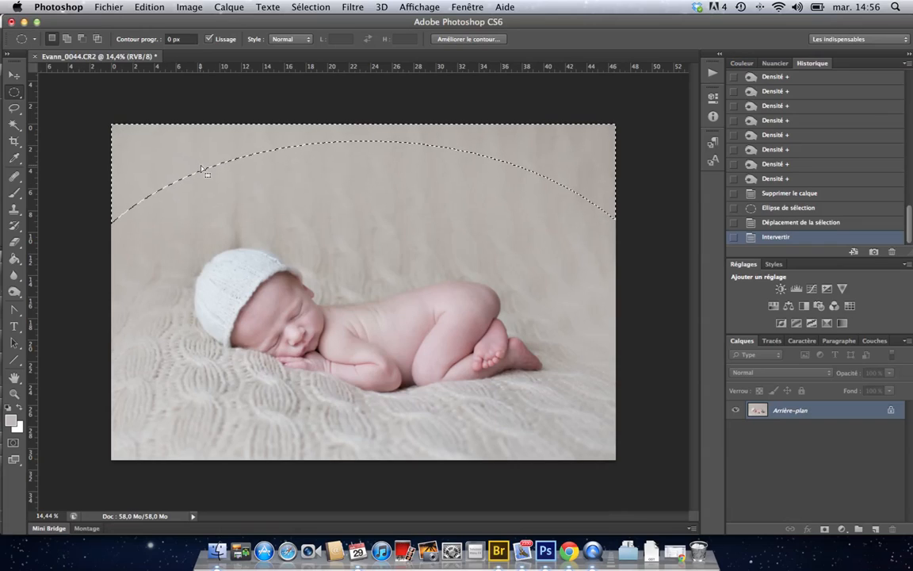
pyautogui.click(809, 292)
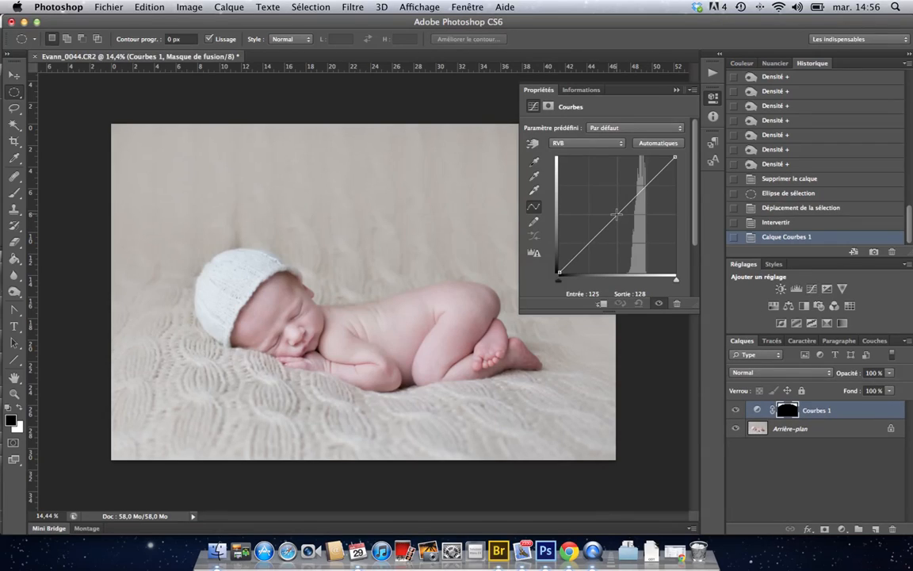
pyautogui.moveTo(616, 214); pyautogui.dragTo(625, 224)
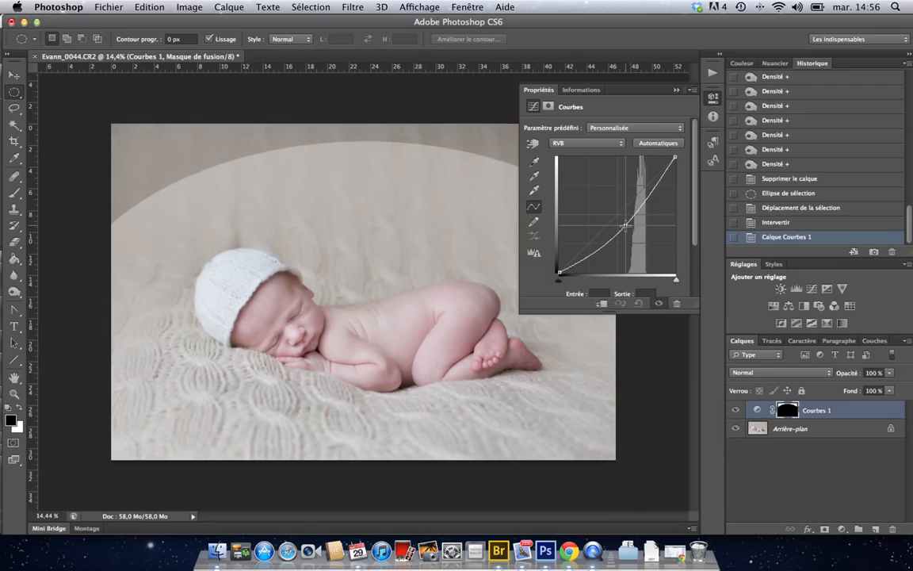
pyautogui.moveTo(626, 226); pyautogui.dragTo(627, 226)
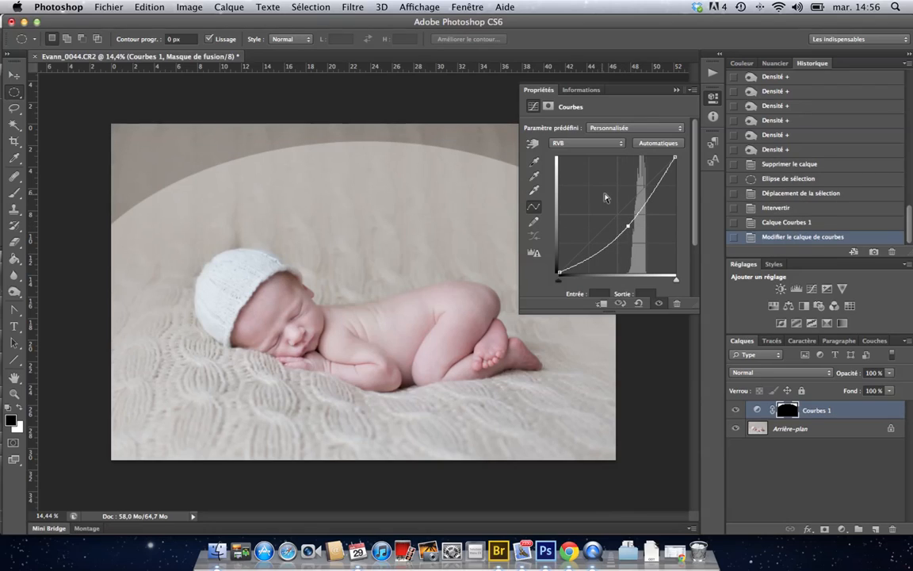
# Step: Soften the Curves layer's mask with a large-radius Gaussian blur (Flou gaussien) so the dark edge blends smoothly
pyautogui.click(354, 11)
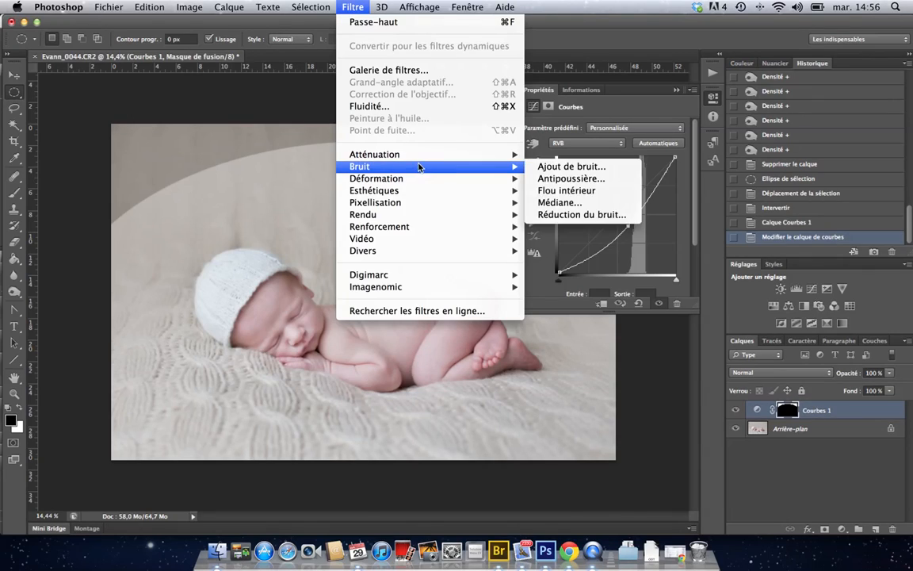
pyautogui.moveTo(518, 157)
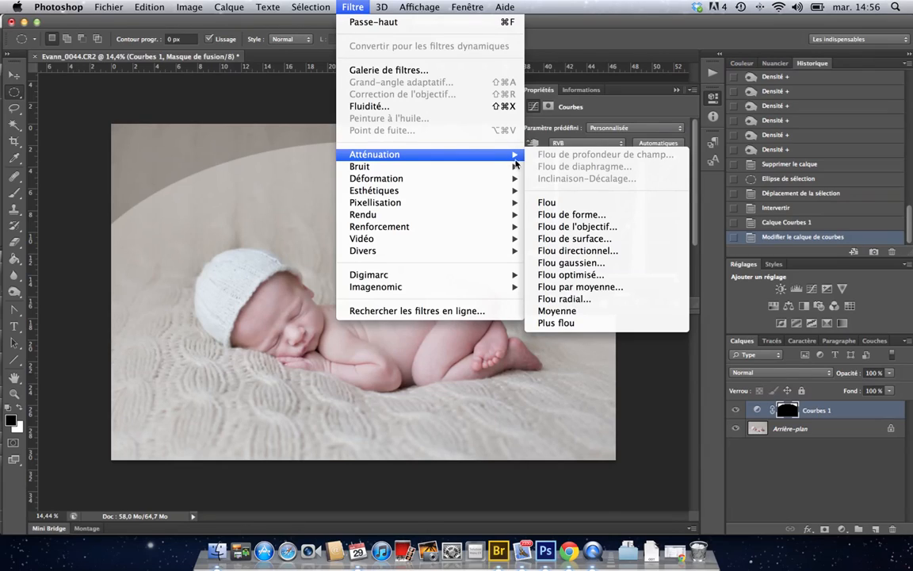
pyautogui.click(566, 263)
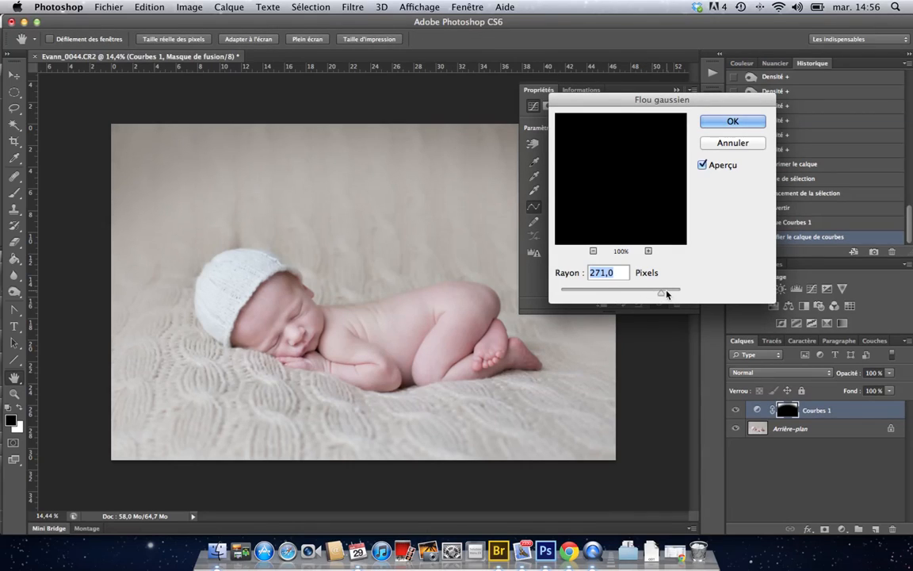
pyautogui.moveTo(614, 110); pyautogui.dragTo(697, 94)
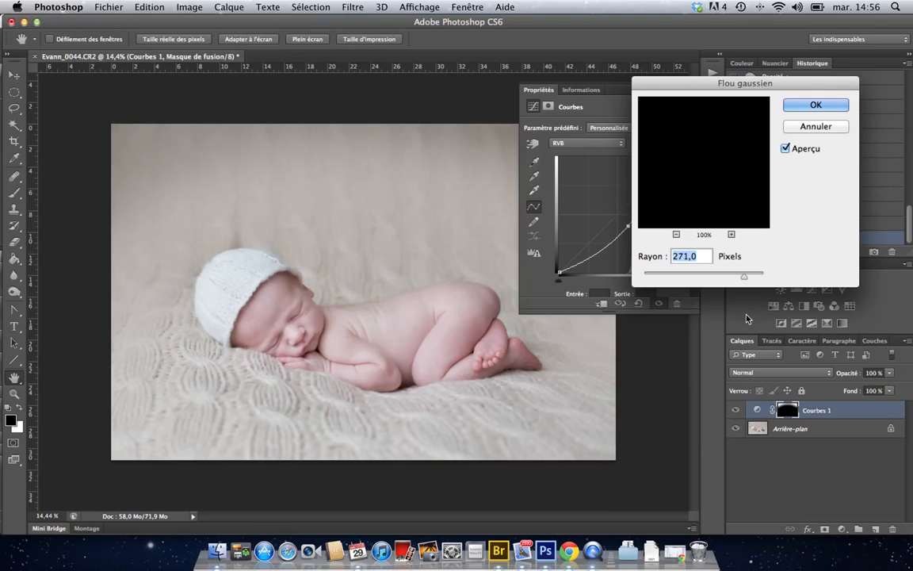
pyautogui.moveTo(744, 276); pyautogui.dragTo(740, 276)
pyautogui.click(803, 106)
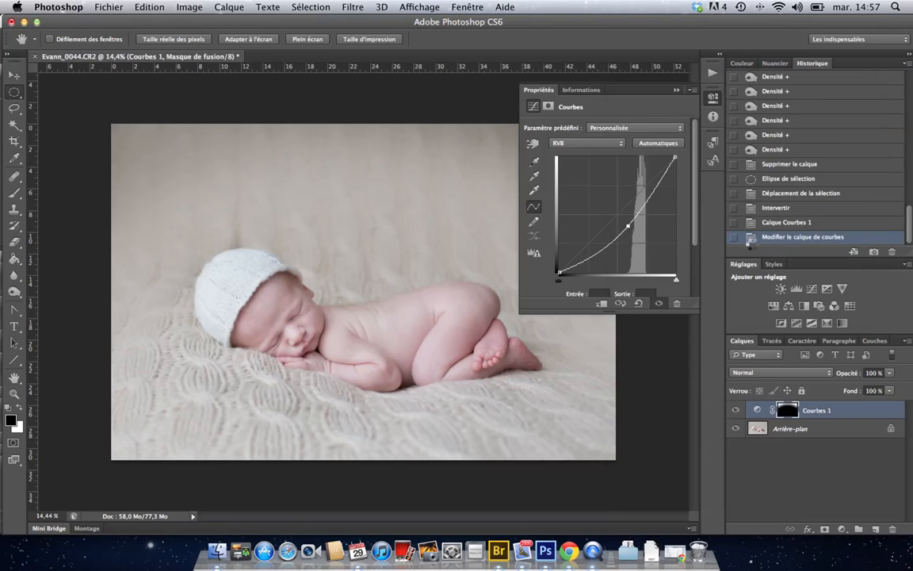
# Step: Collapse the curve properties and compare the blurred vignette by hiding and showing the Curves layer
pyautogui.click(678, 91)
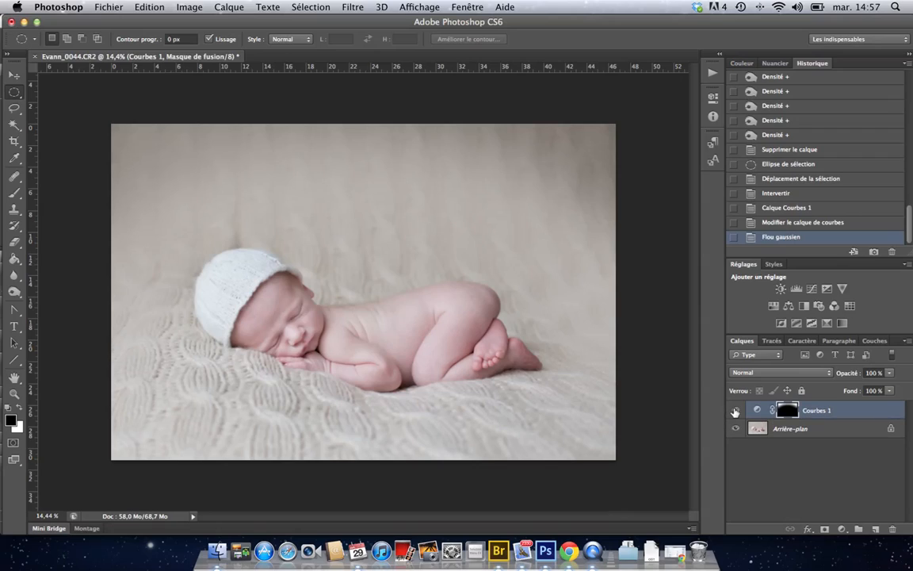
pyautogui.click(735, 411)
pyautogui.click(735, 410)
# Step: Paint black on the Curves mask over the baby with a 600 px brush at 100% opacity, and compare with the layer hidden and shown
pyautogui.press('b')
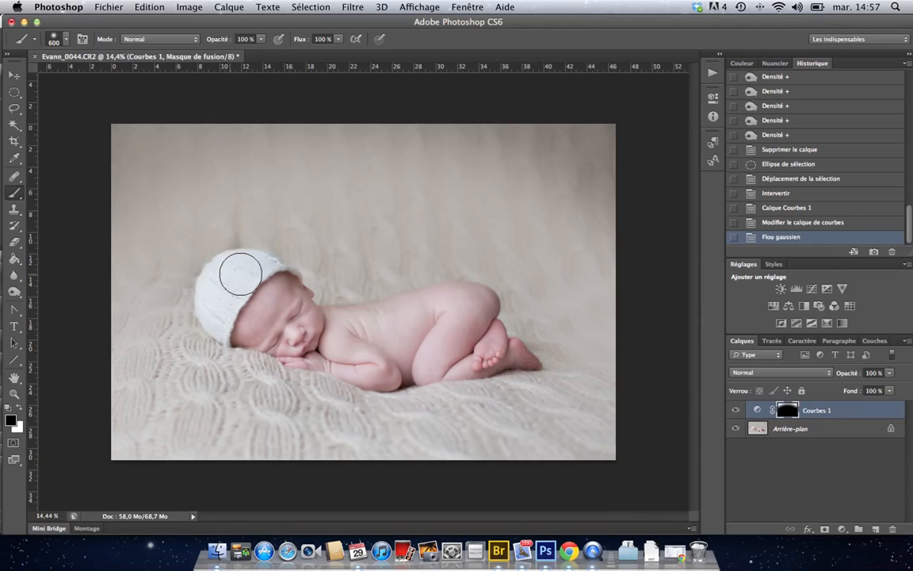
pyautogui.click(292, 320)
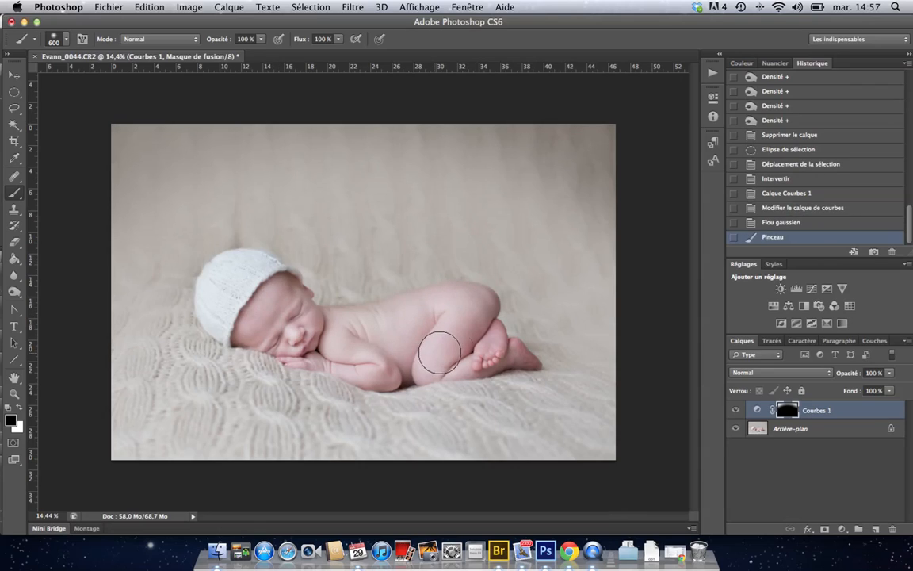
pyautogui.moveTo(440, 354); pyautogui.dragTo(467, 353)
pyautogui.click(304, 331)
pyautogui.click(278, 308)
pyautogui.click(270, 306)
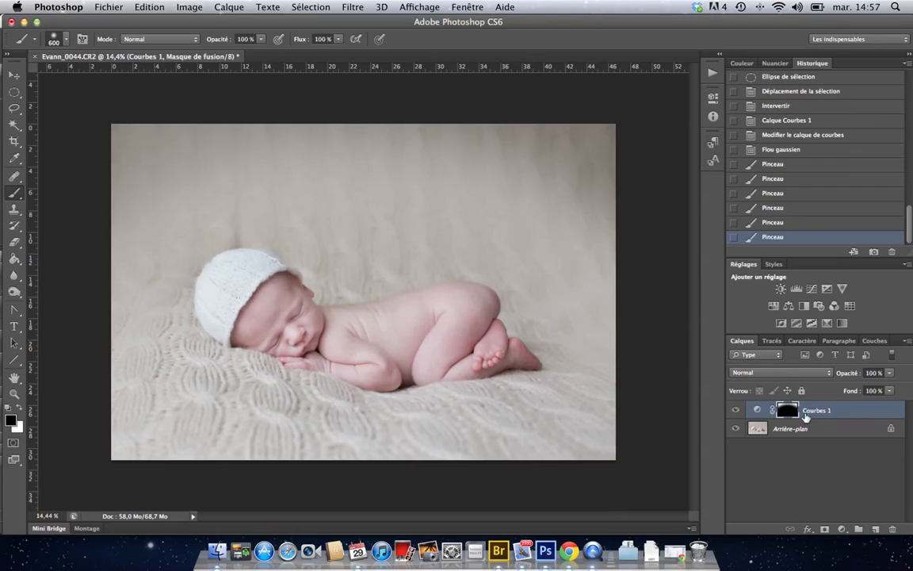
pyautogui.click(734, 410)
pyautogui.click(735, 410)
# Step: Lower the Curves layer's opacity to 69% and hide the layer to compare the vignette with the original
pyautogui.moveTo(775, 411)
pyautogui.mouseDown()
pyautogui.moveTo(842, 373)
pyautogui.moveTo(758, 410)
pyautogui.mouseUp()
pyautogui.click(758, 409)
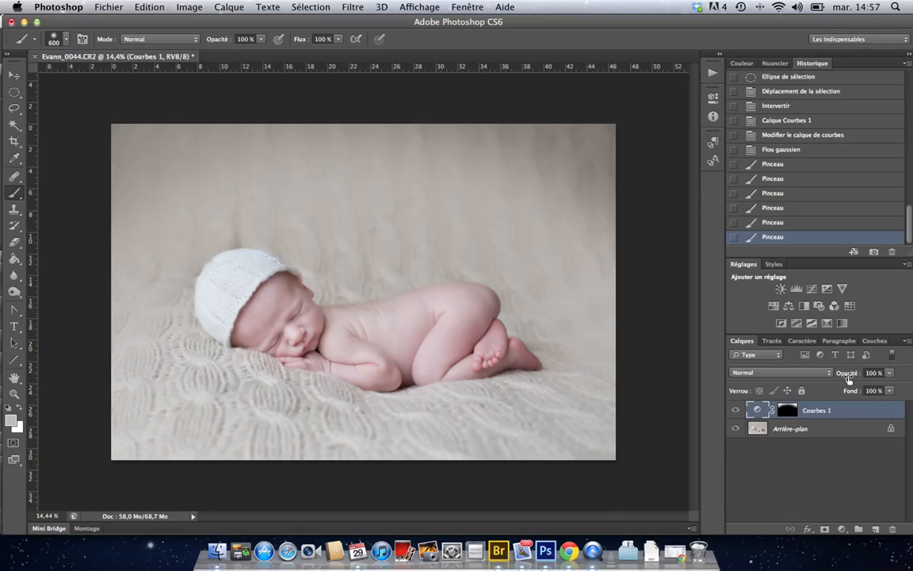
pyautogui.moveTo(844, 373); pyautogui.dragTo(911, 378)
pyautogui.write('66')
pyautogui.press('Return')
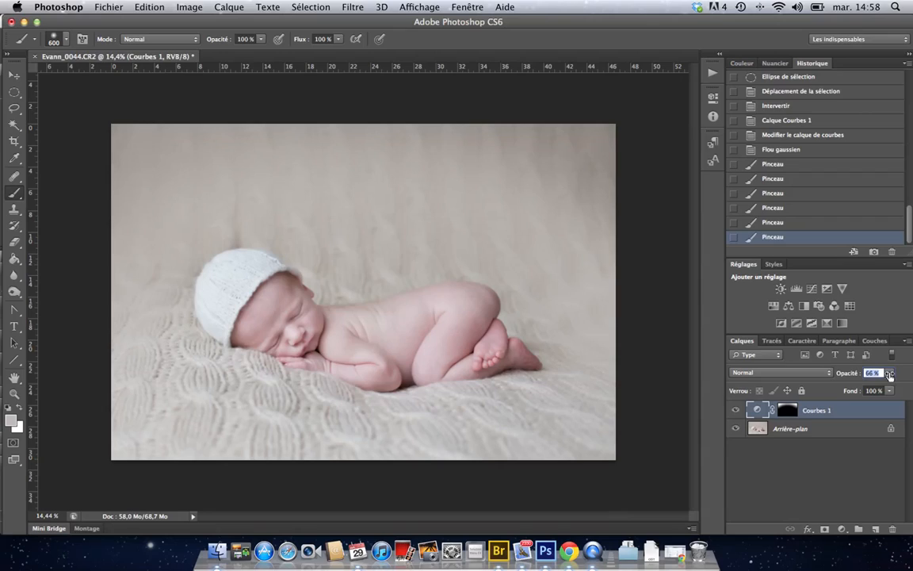
pyautogui.moveTo(890, 375); pyautogui.dragTo(892, 375)
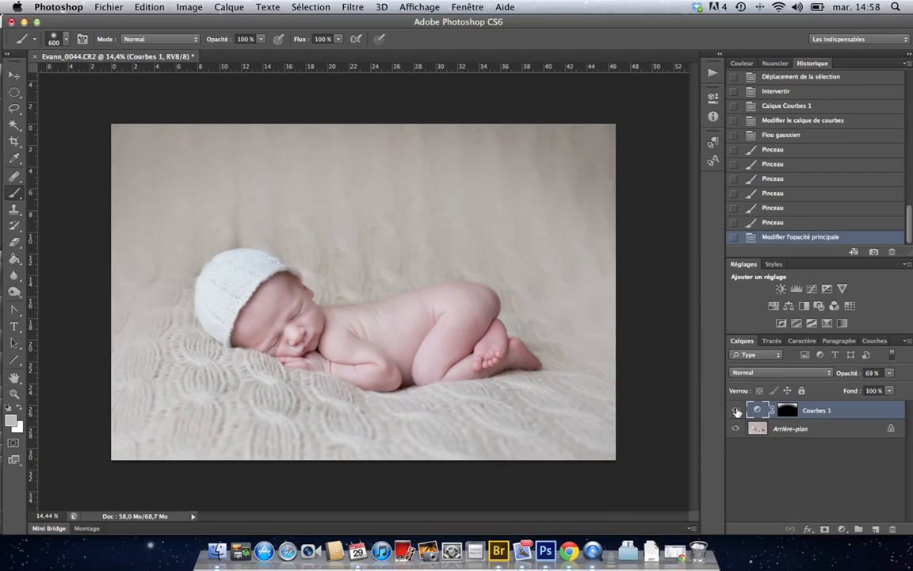
pyautogui.click(737, 411)
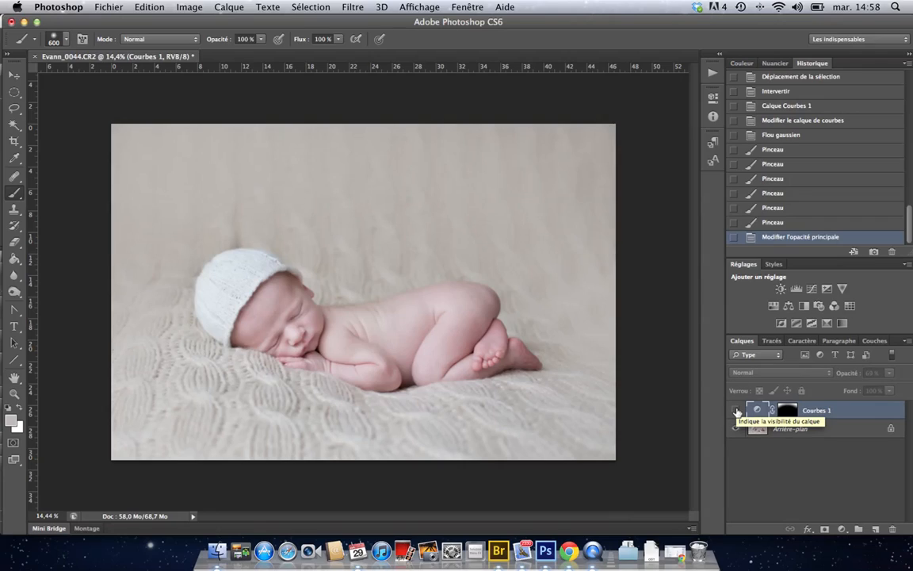
# Step: Show the Curves layer again and merge the visible layers into the background
pyautogui.click(737, 411)
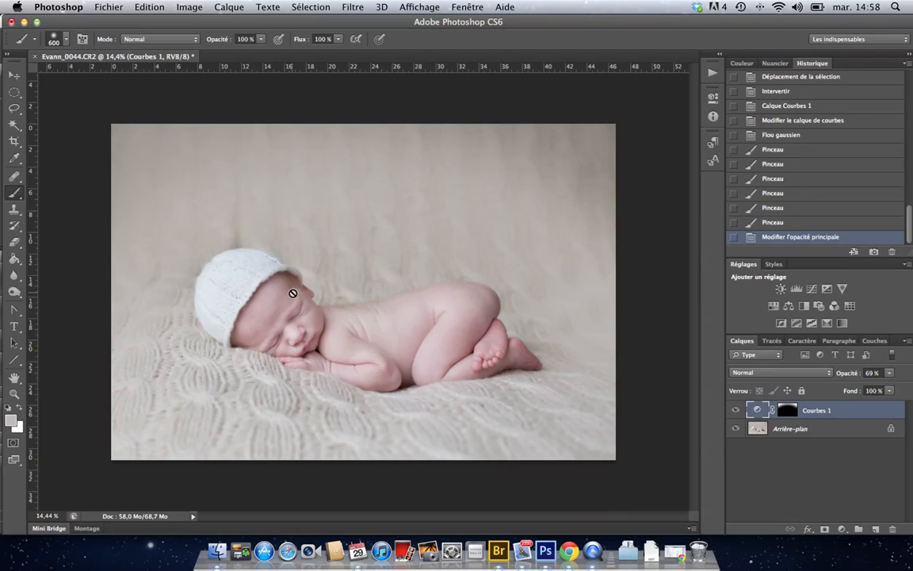
pyautogui.press('super+shift+e')
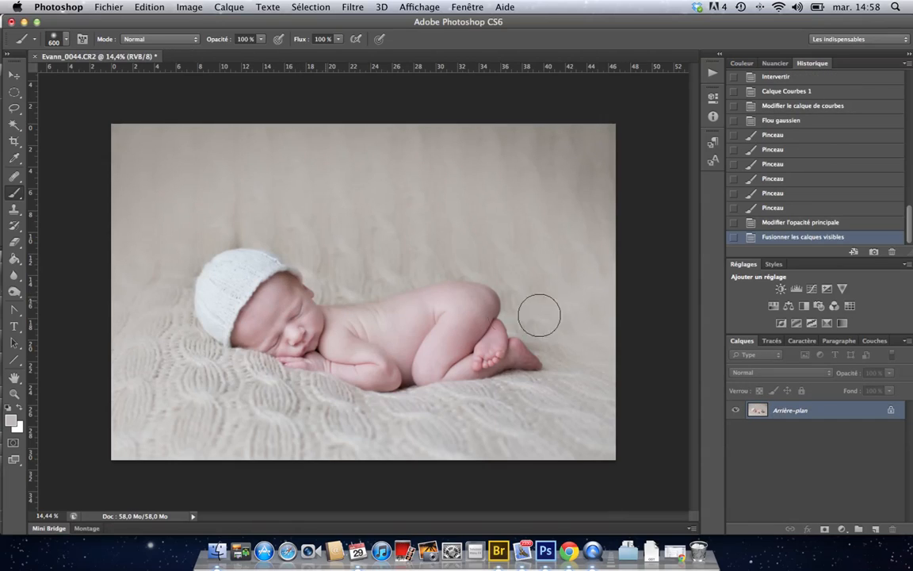
# Step: Review the retouching stages from the original photo's history snapshot through Instantané 2, Instantané 3 and Instantané 4
pyautogui.scroll(10, 824, 150)
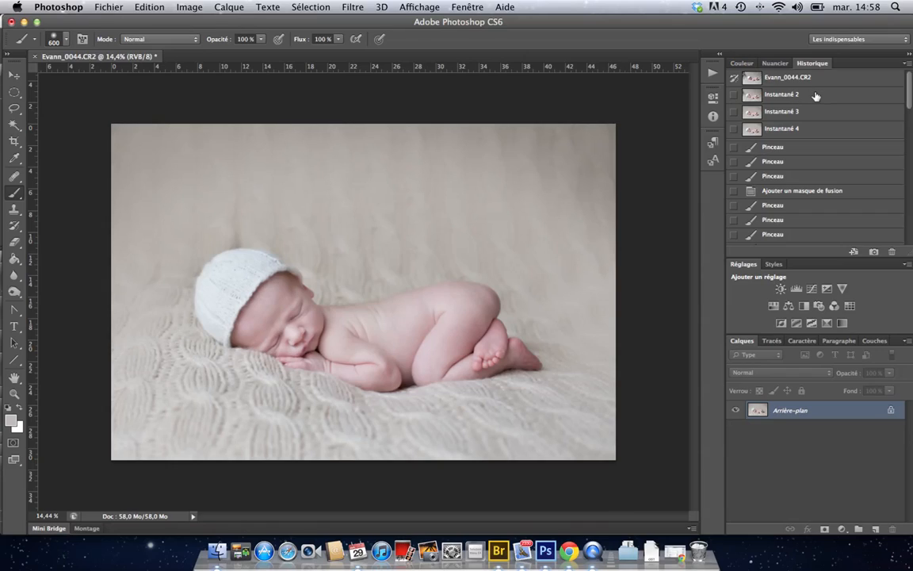
pyautogui.click(815, 96)
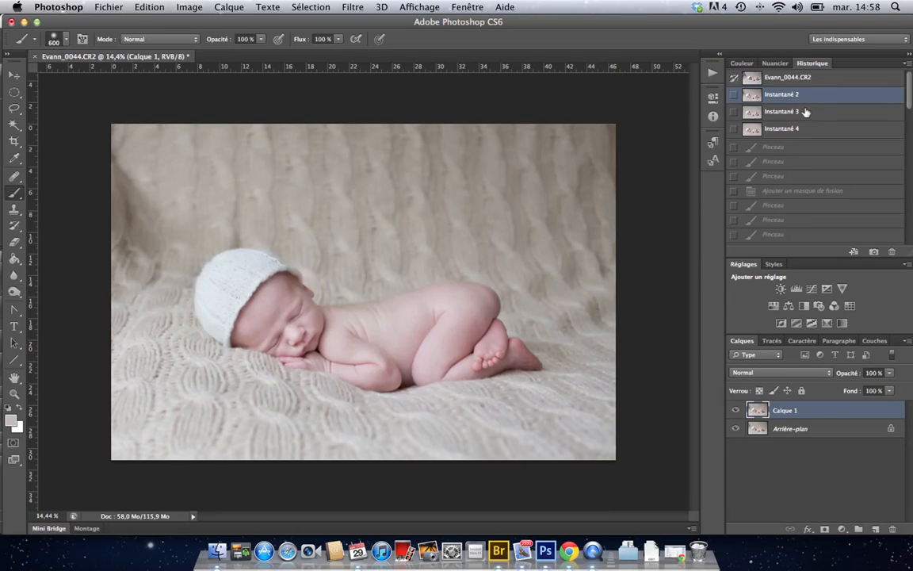
pyautogui.click(800, 76)
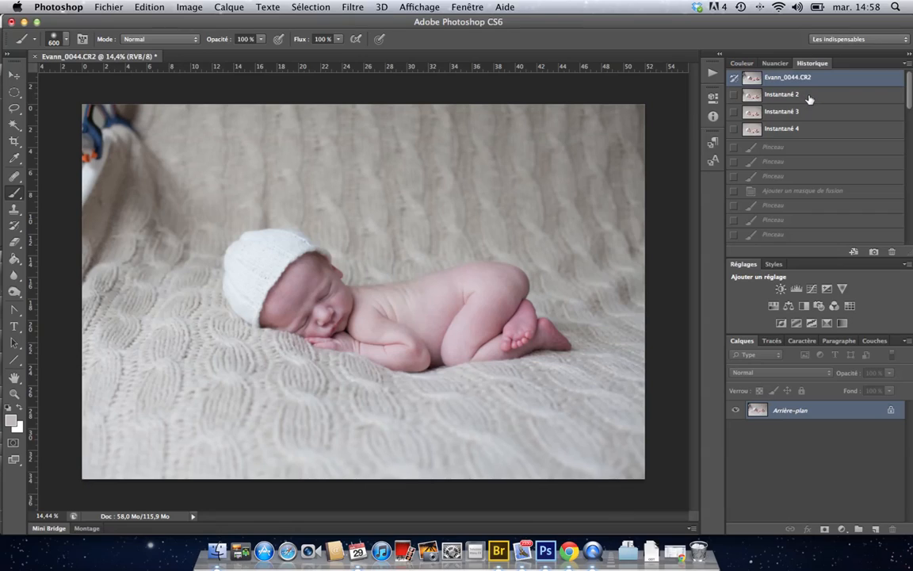
pyautogui.click(809, 96)
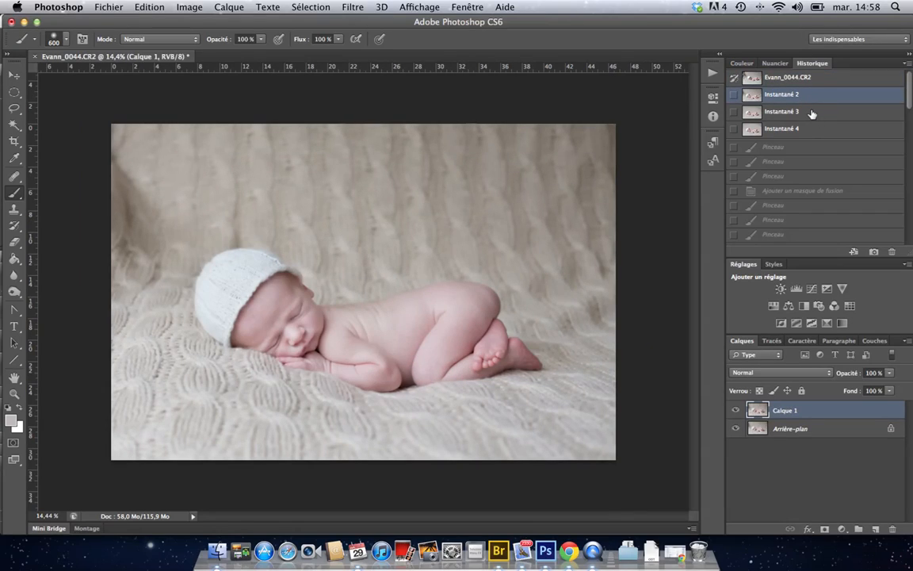
pyautogui.click(812, 113)
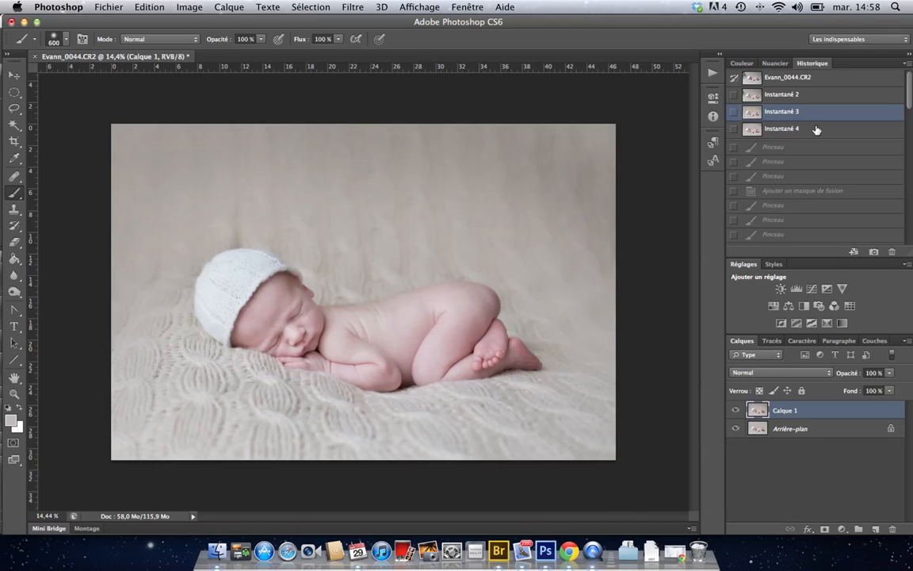
pyautogui.click(816, 129)
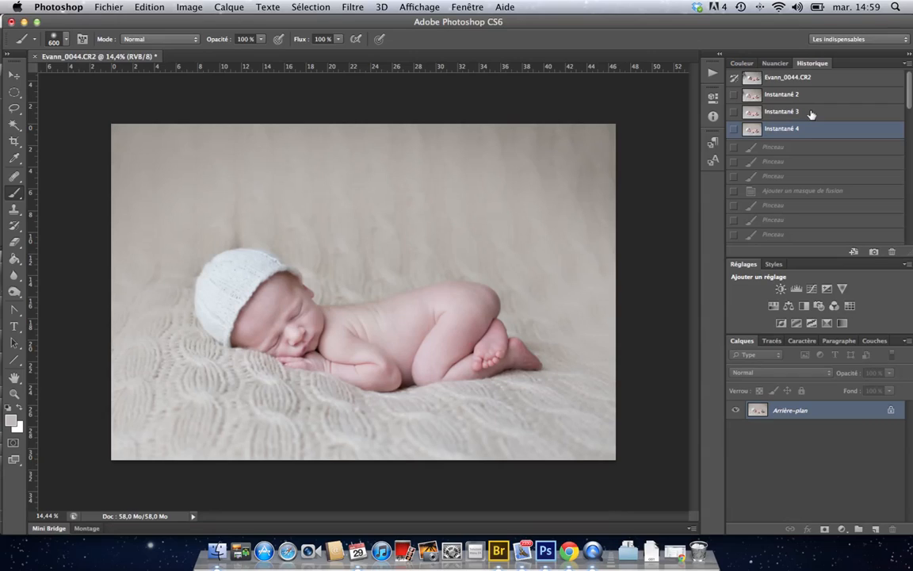
# Step: Alternate between the history snapshots Instantané 3 and Instantané 4 to compare the two versions, ending on Instantané 3
pyautogui.click(812, 115)
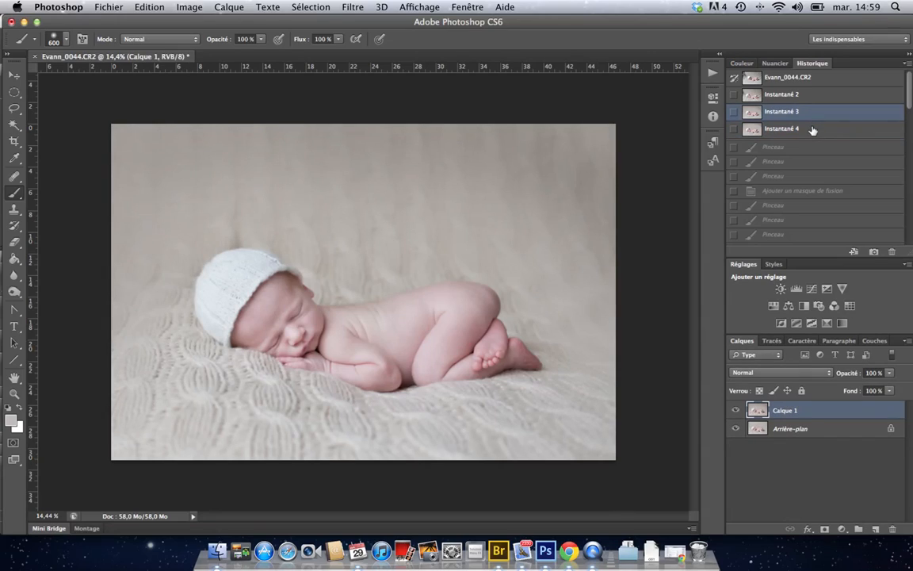
pyautogui.click(811, 129)
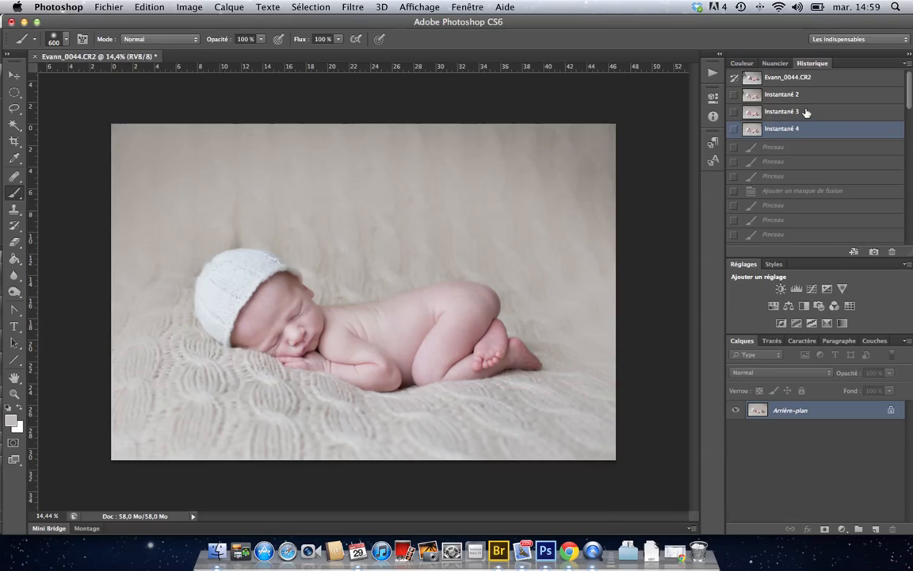
pyautogui.click(809, 112)
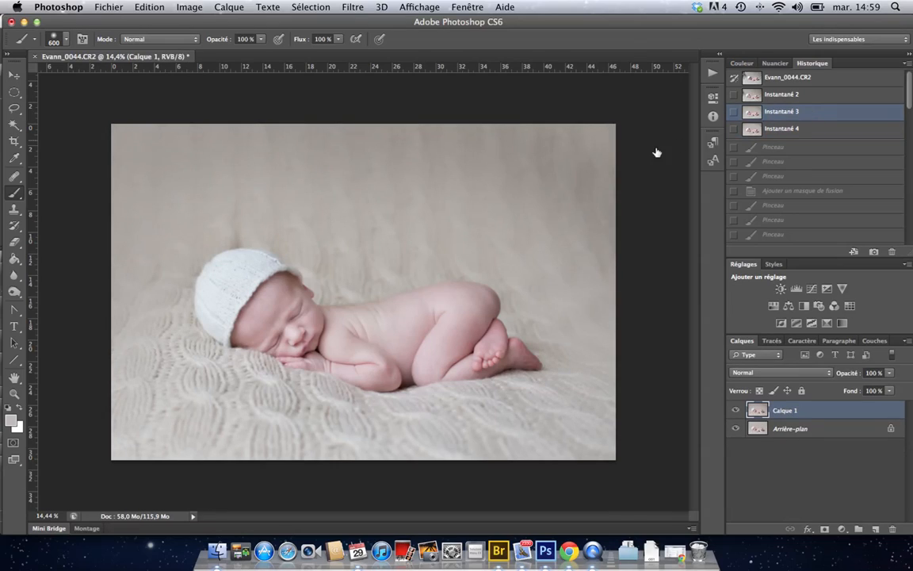